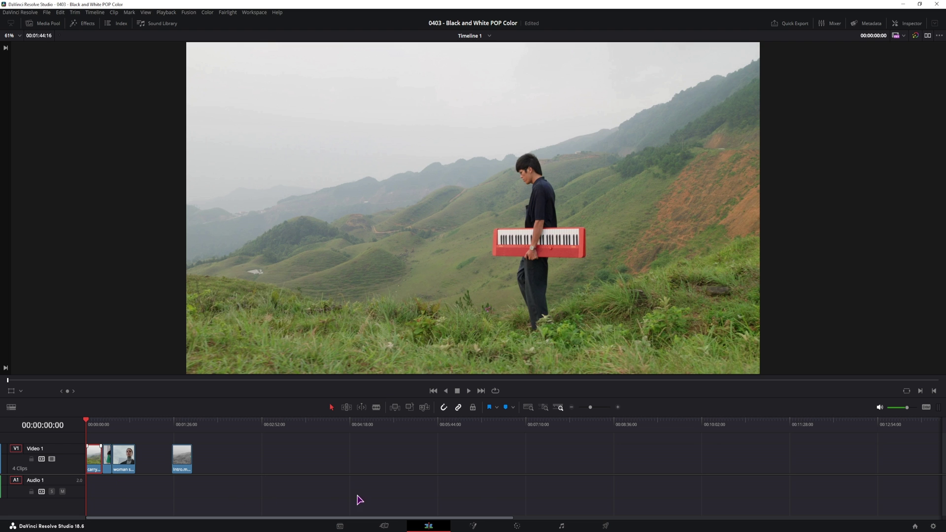
Step: On the Color page, drop the first clip's Saturation to 0 to make it black-and-white
click(518, 526)
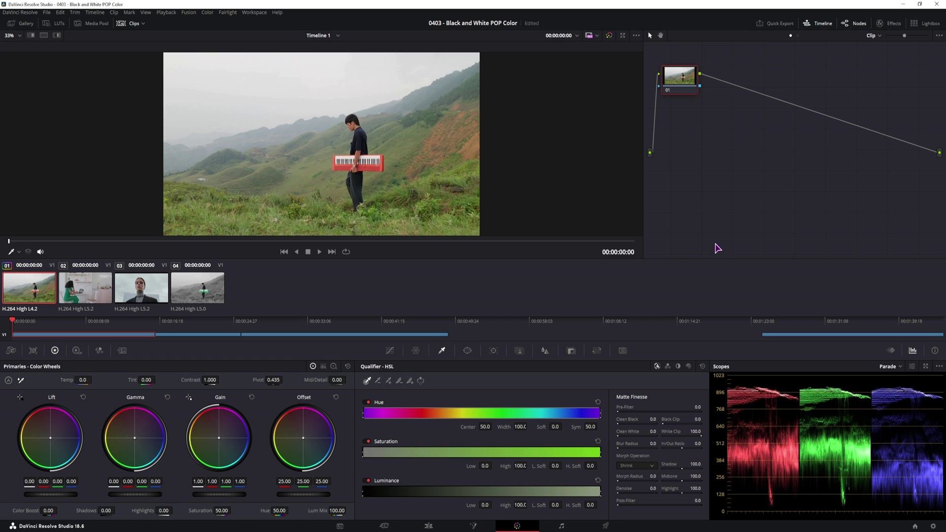
click(77, 351)
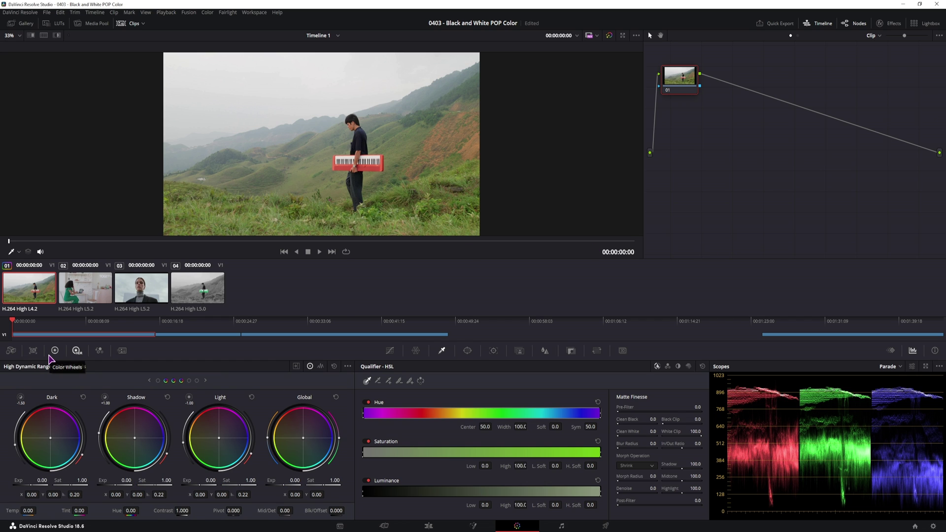
click(54, 351)
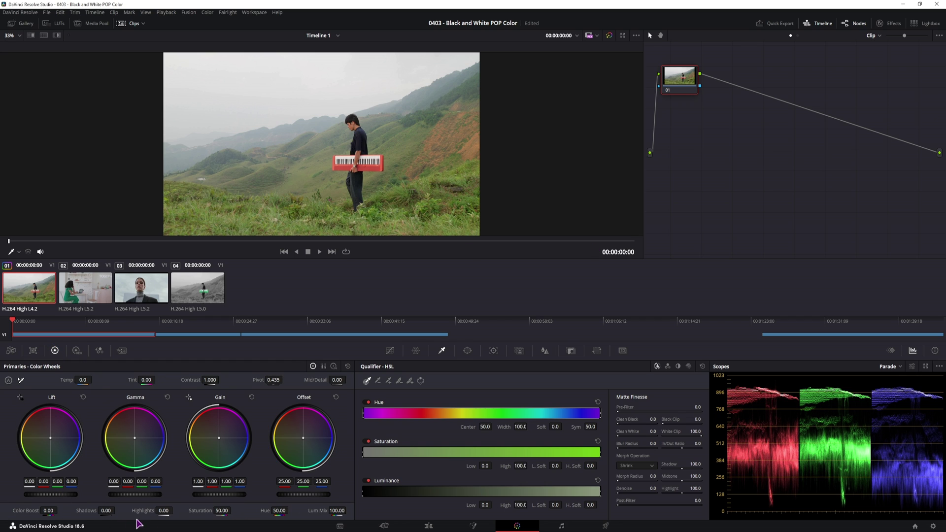
click(213, 511)
drag(213, 510, 106, 507)
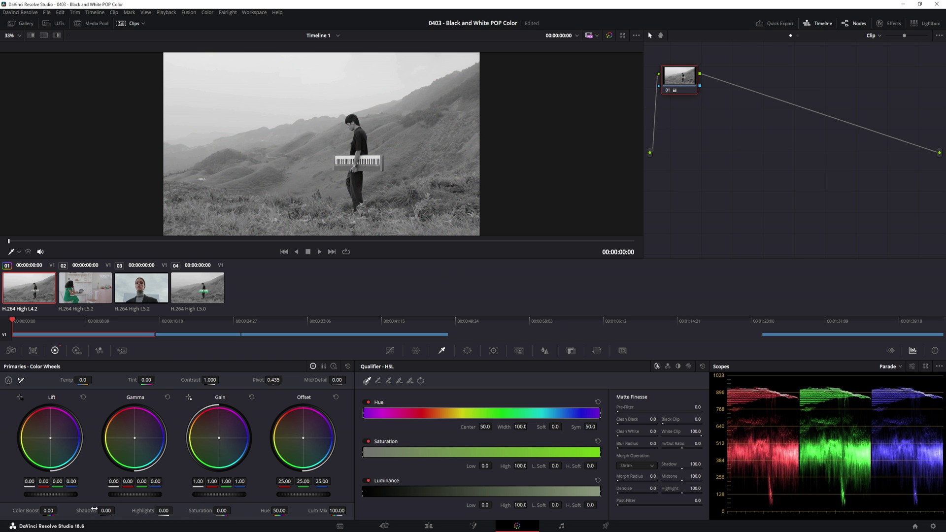
Step: Set Shadows to -85.50 and Highlights to -26.50, and shift the Offset wheel off centre
drag(93, 509, 439, 273)
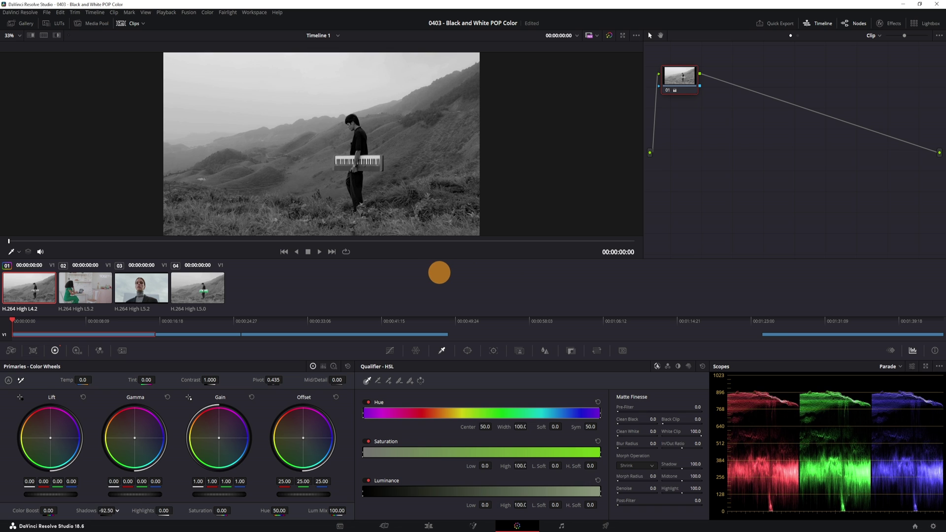
drag(142, 510, 123, 511)
click(304, 438)
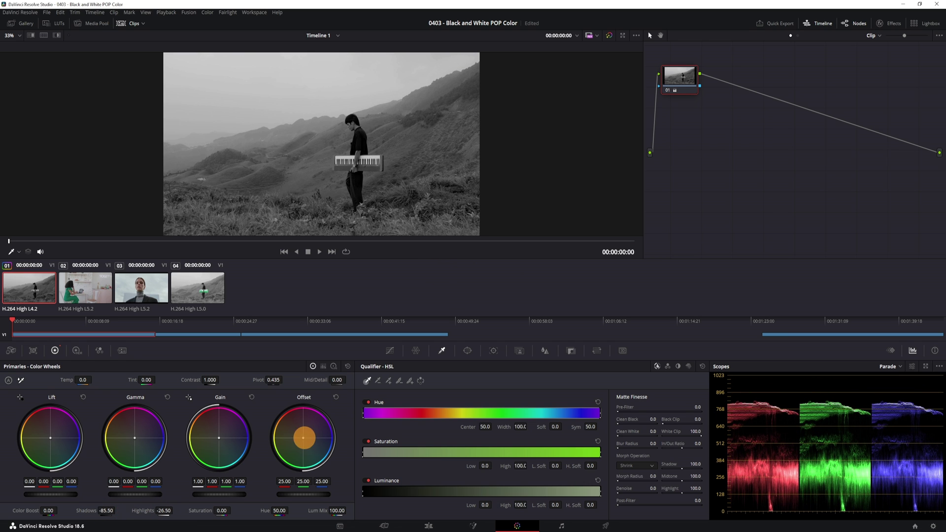
drag(304, 438, 121, 377)
Step: In the HDR wheels, set Light -0.12, Shadow -0.04, Dark 0.11, reset Global, and nudge node 01
click(77, 351)
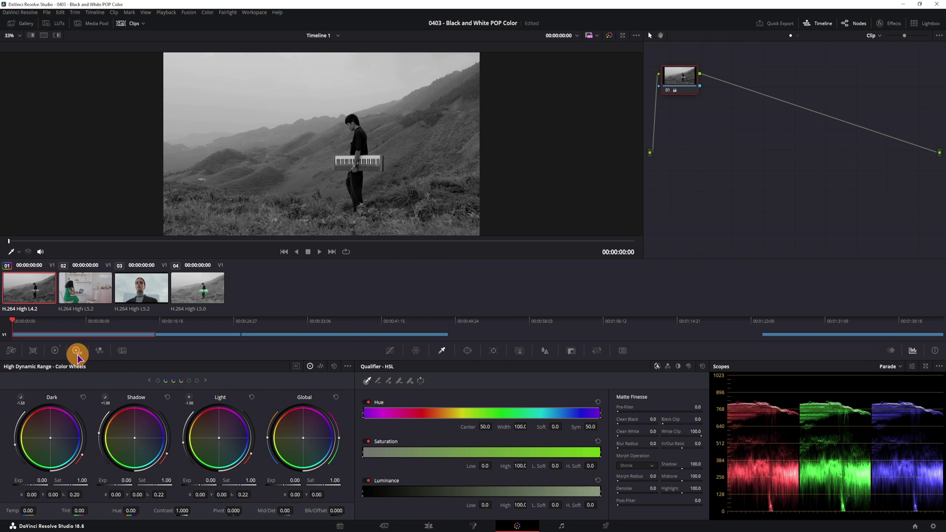
drag(196, 485, 178, 484)
drag(119, 483, 110, 484)
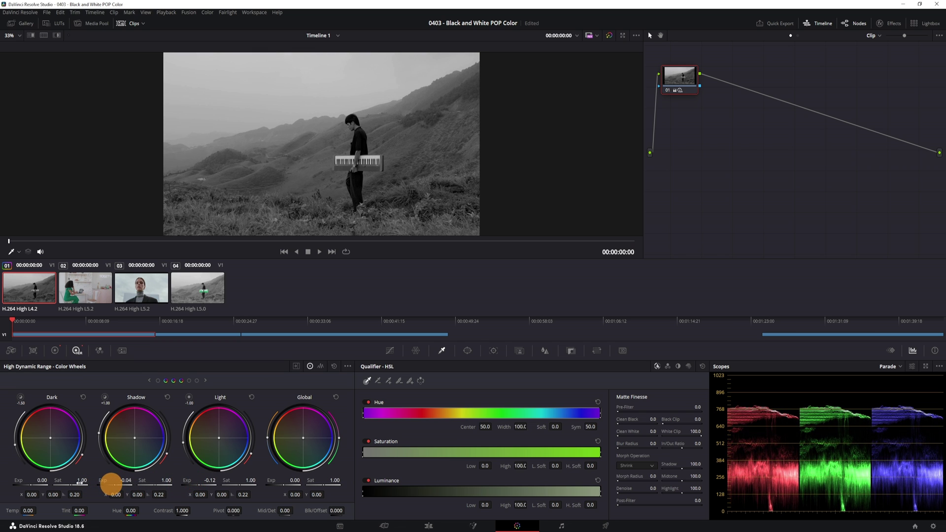
drag(29, 483, 285, 478)
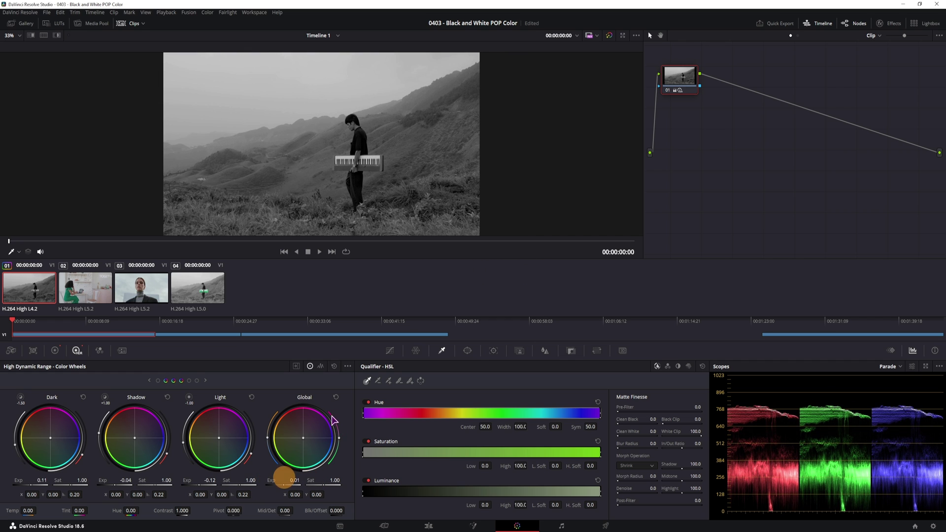
click(335, 396)
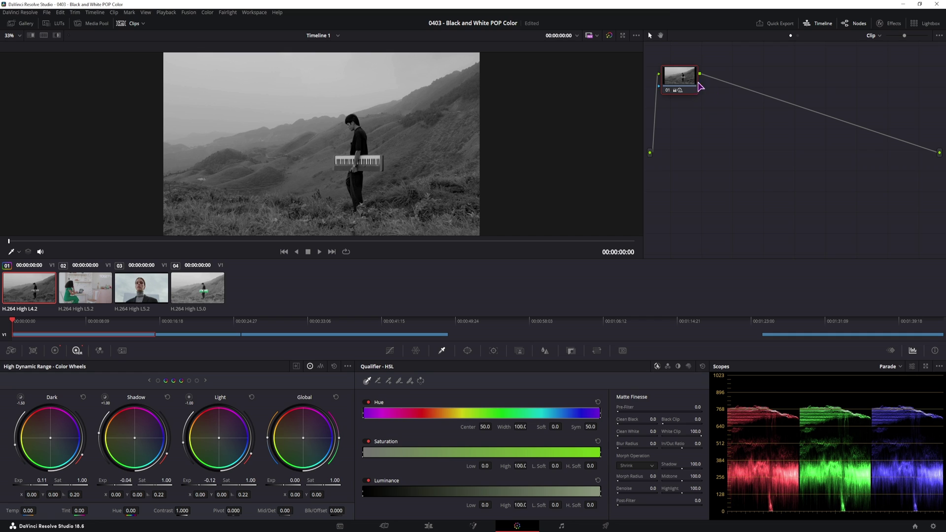
drag(684, 81, 694, 101)
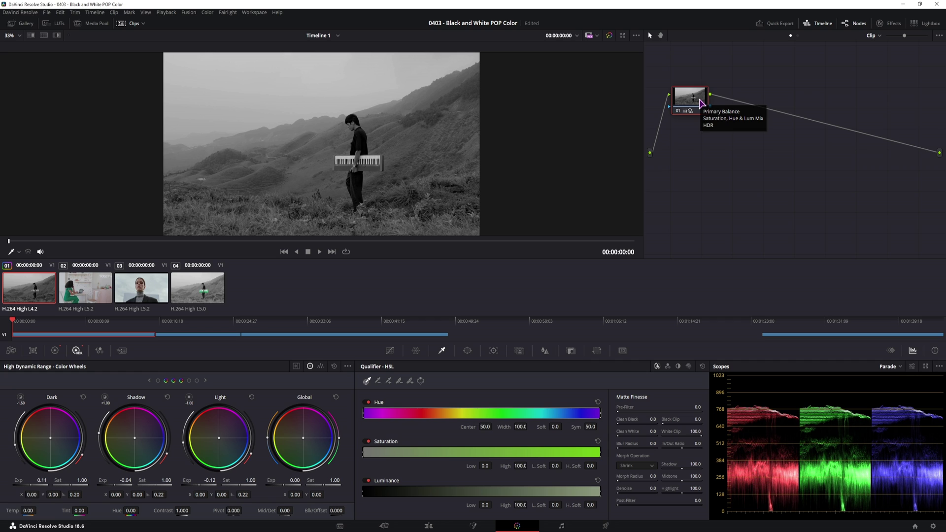
Step: Add a parallel node with Alt+P and move the new node and mixer lower
key(alt+p)
drag(690, 129, 690, 166)
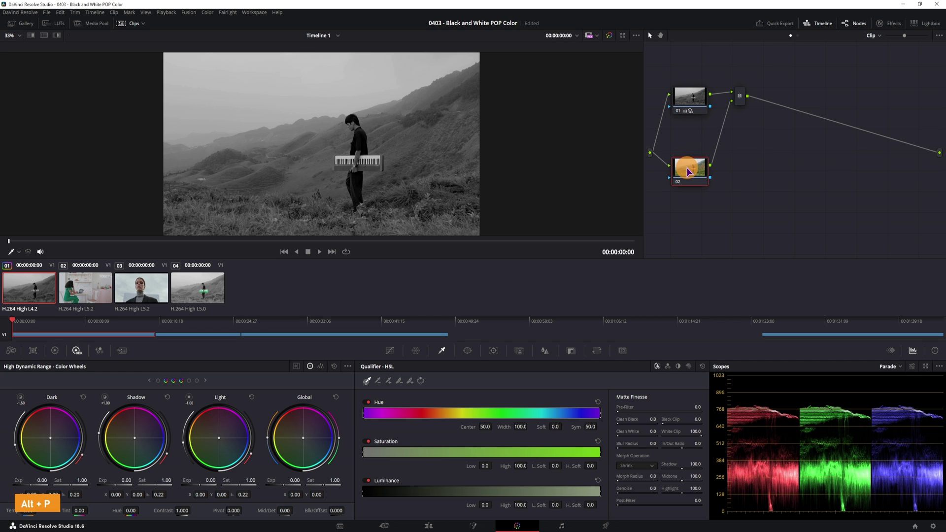
drag(740, 96, 742, 127)
Step: Reconnect the source input from the upper node to node 03
click(698, 98)
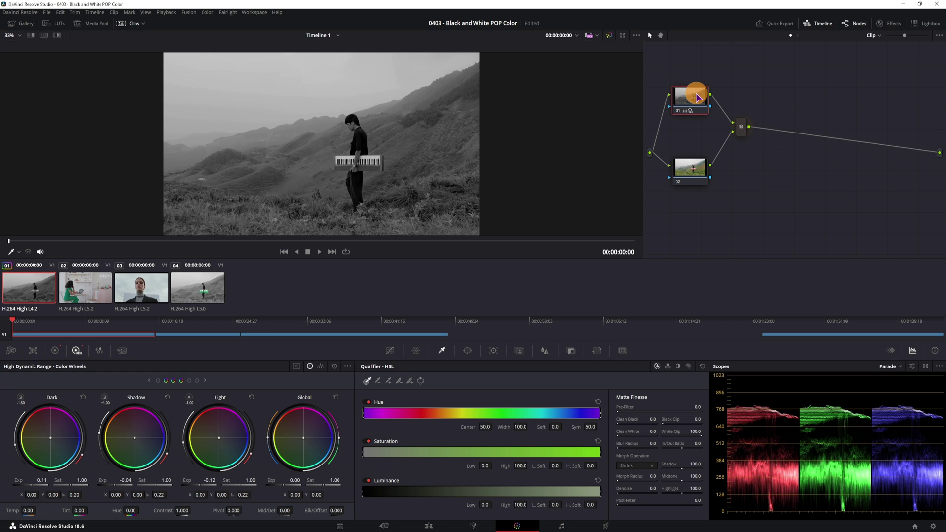
click(688, 175)
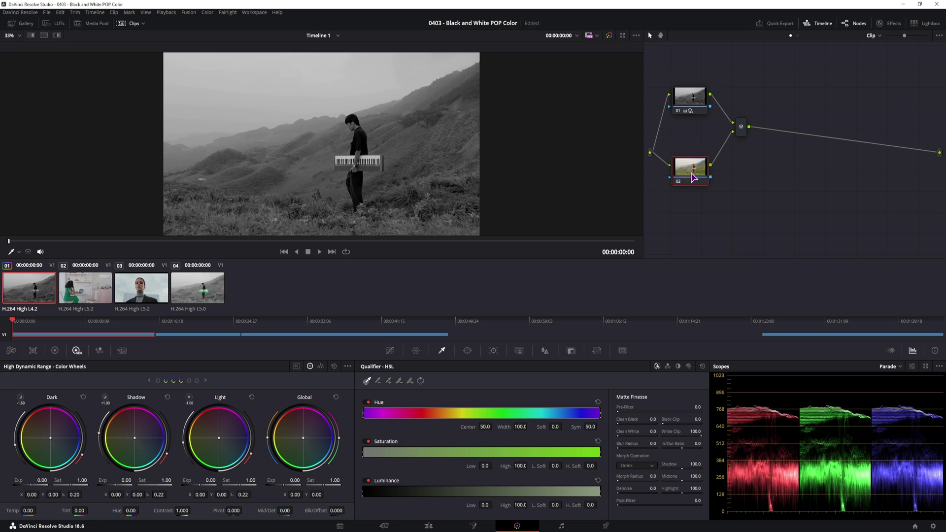
click(690, 173)
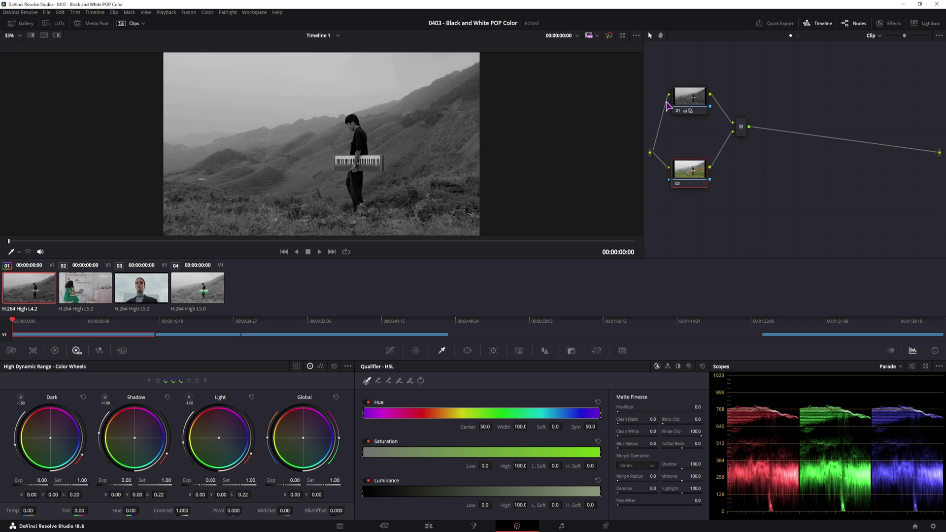
drag(661, 91, 655, 95)
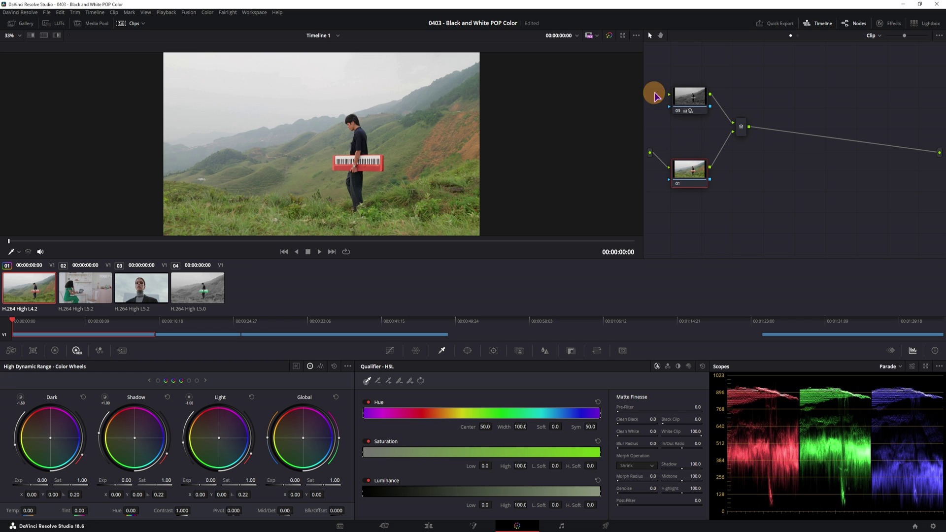
drag(651, 153, 669, 94)
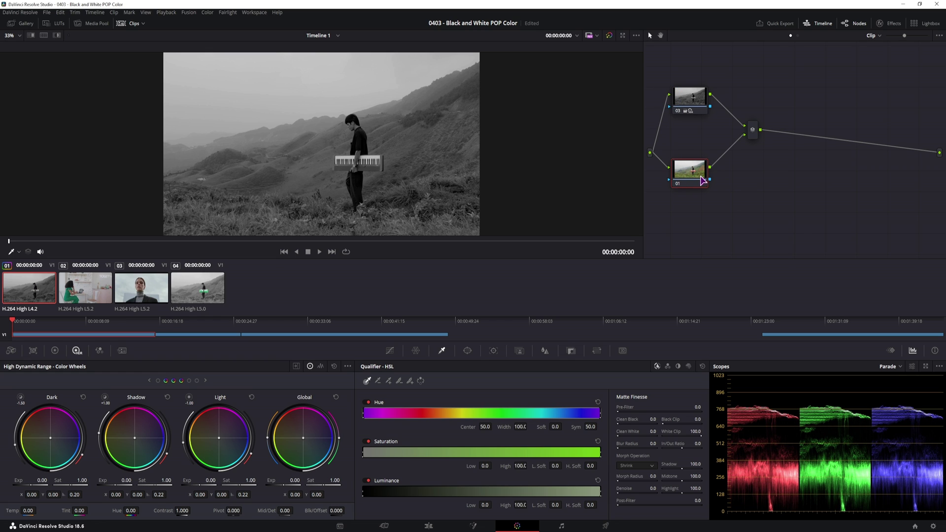
Step: Paint two Magic Mask object strokes across the red keyboard, zooming in for the right keys
click(519, 351)
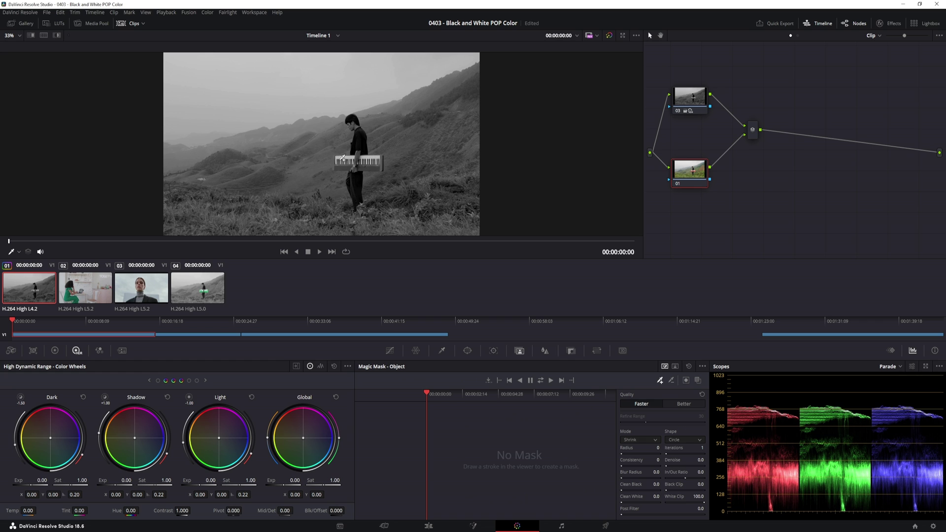
drag(340, 162, 347, 167)
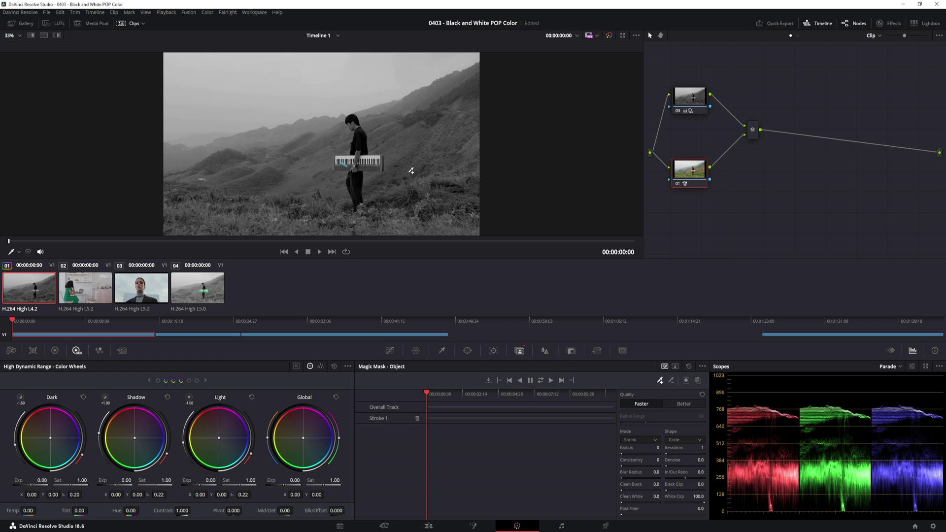
click(699, 385)
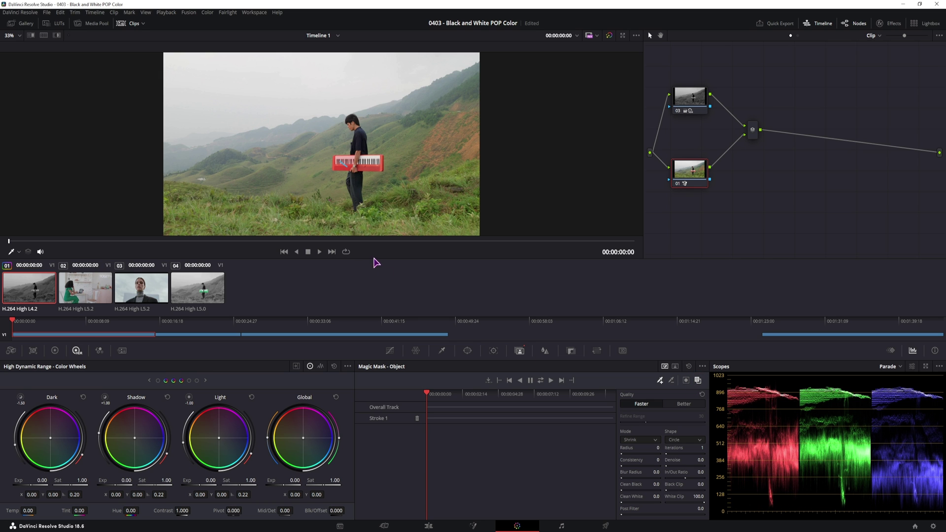
scroll(362, 166, up, 5)
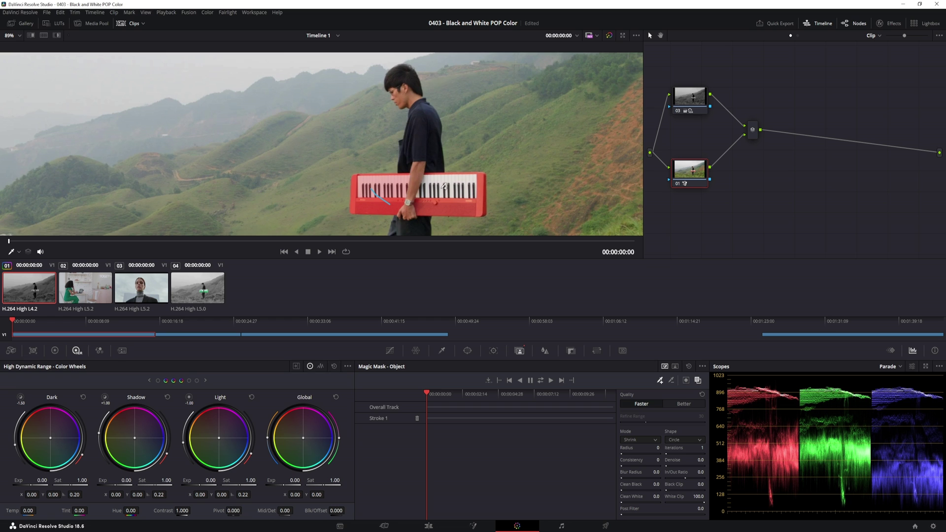
drag(442, 186, 454, 208)
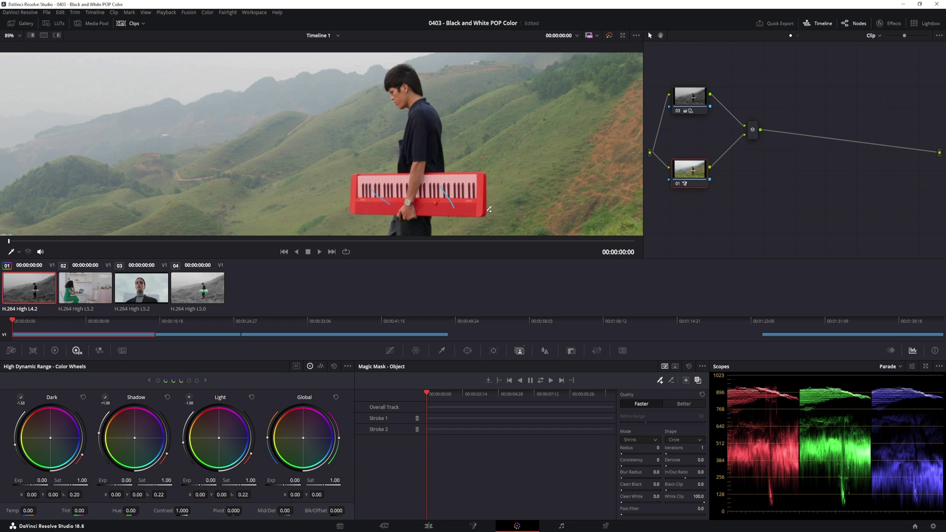
Step: Return to 00:00:00:00 and track the keyboard mask forward through the clip
scroll(383, 187, down, 3)
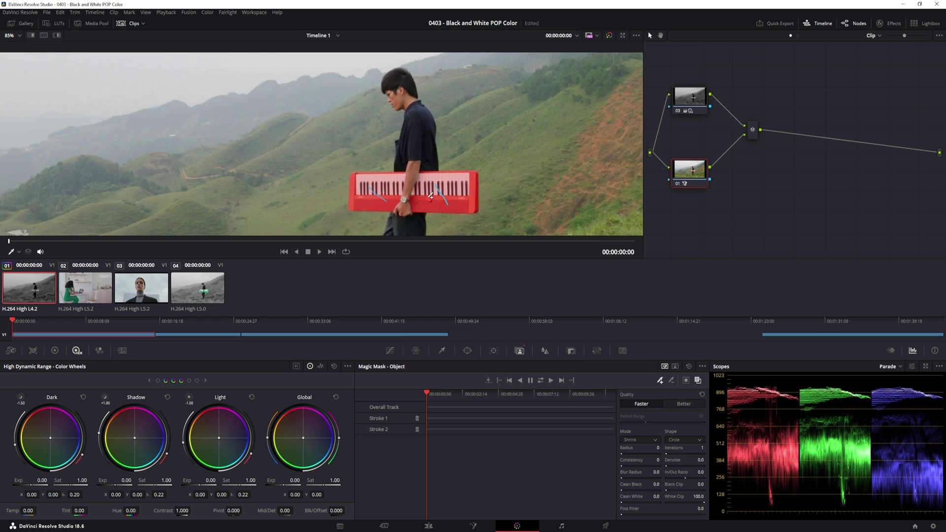
mouse_move(14, 323)
mouse_down()
mouse_move(30, 319)
mouse_move(10, 325)
mouse_up()
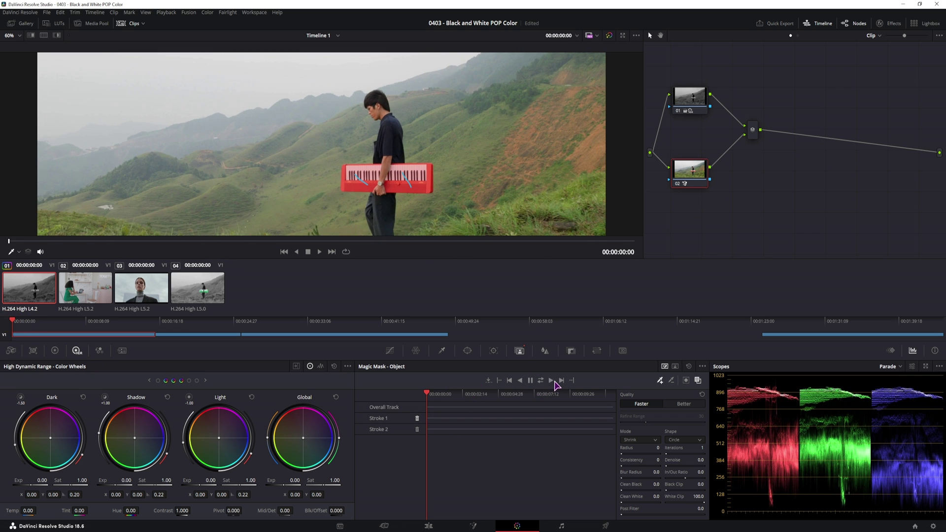
click(553, 381)
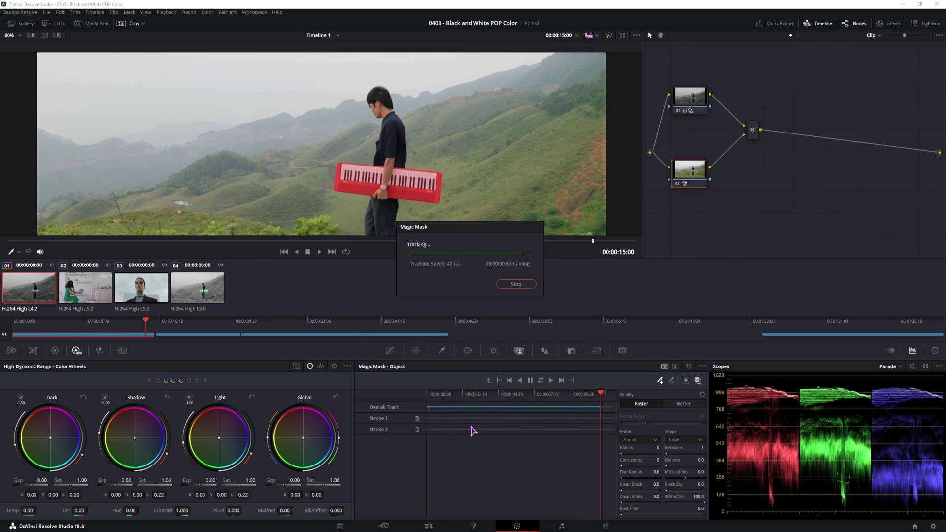
Step: Hide the mask overlay and shift the keyboard Hue to 104.90, resetting the Global and Light wheels
click(697, 380)
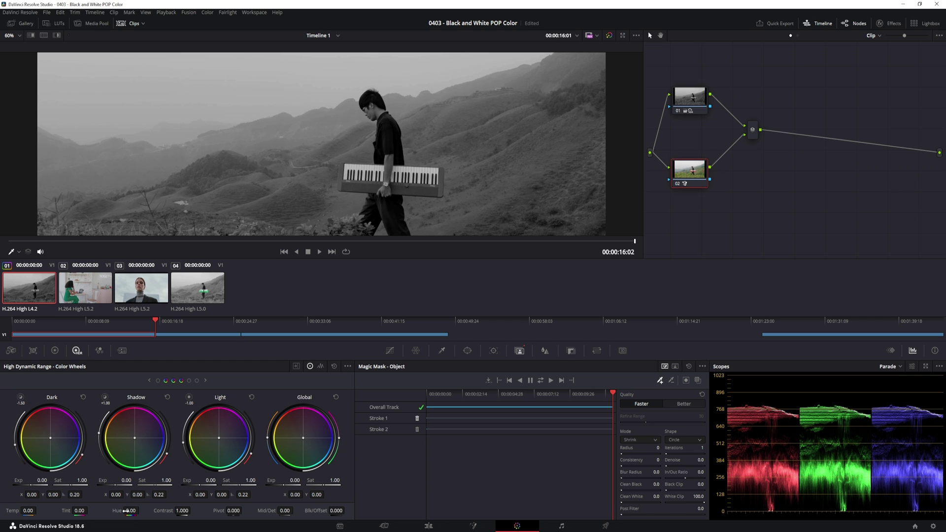
mouse_move(126, 511)
mouse_down()
mouse_move(283, 507)
mouse_move(37, 511)
mouse_move(291, 497)
mouse_up()
drag(298, 444, 316, 424)
click(336, 397)
drag(219, 438, 250, 400)
click(251, 397)
Step: Move the mixer node right and search 'glow' in the Effects Library
drag(752, 130, 801, 132)
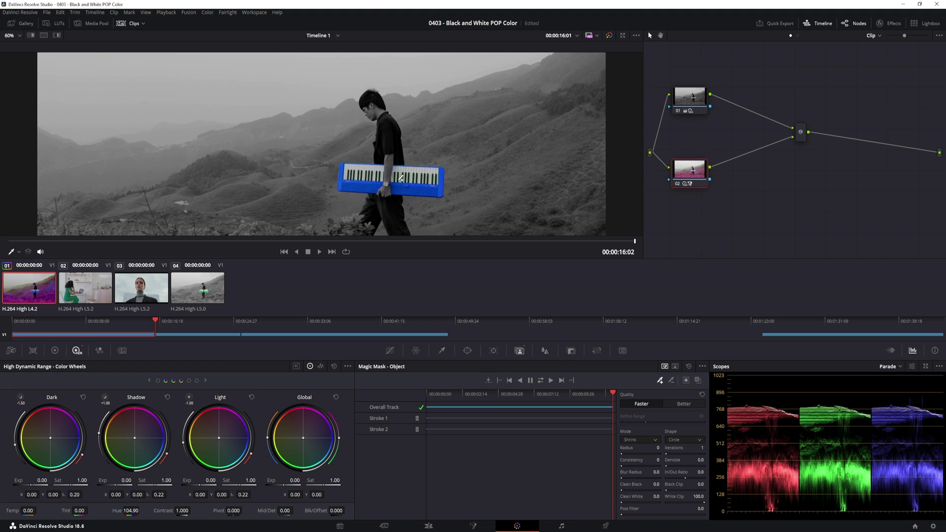
click(896, 27)
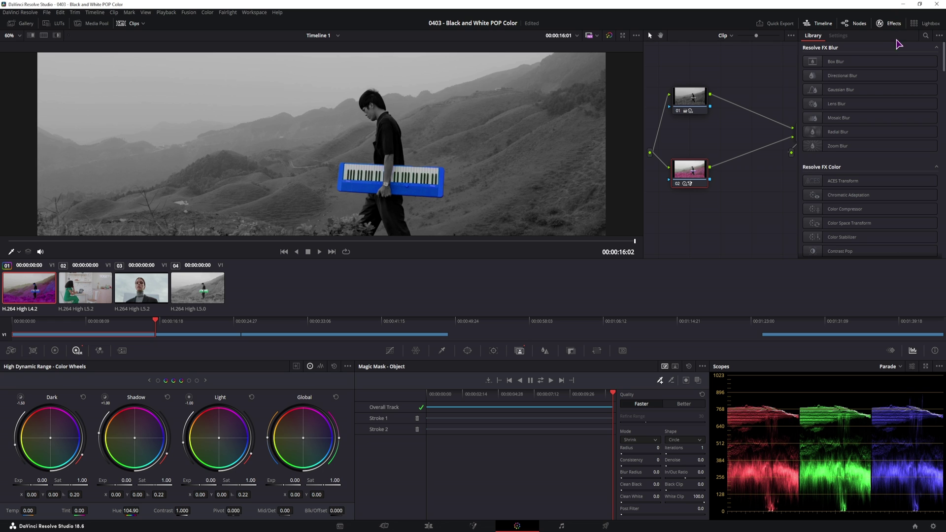
click(926, 36)
text(glow)
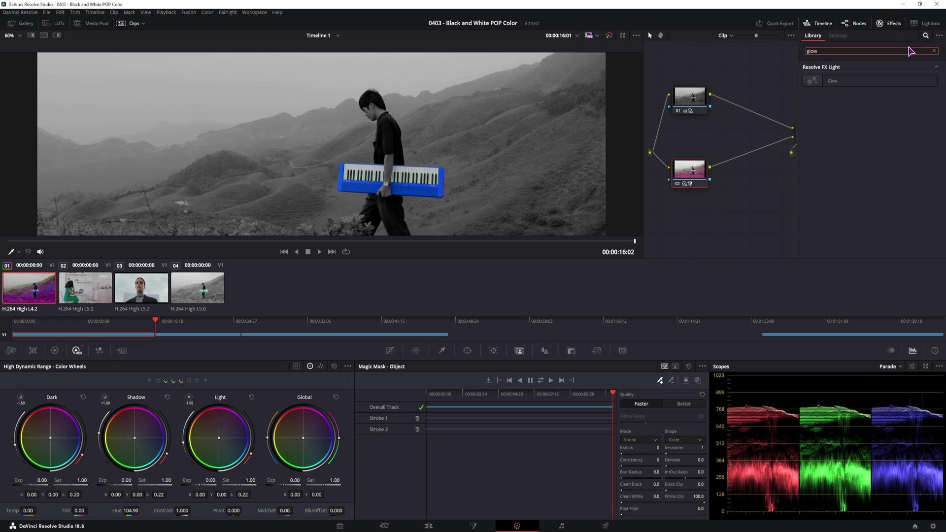
Step: Try Glow on node 02 with Shine Threshold 0.458, then remove it
drag(833, 81, 692, 173)
click(870, 88)
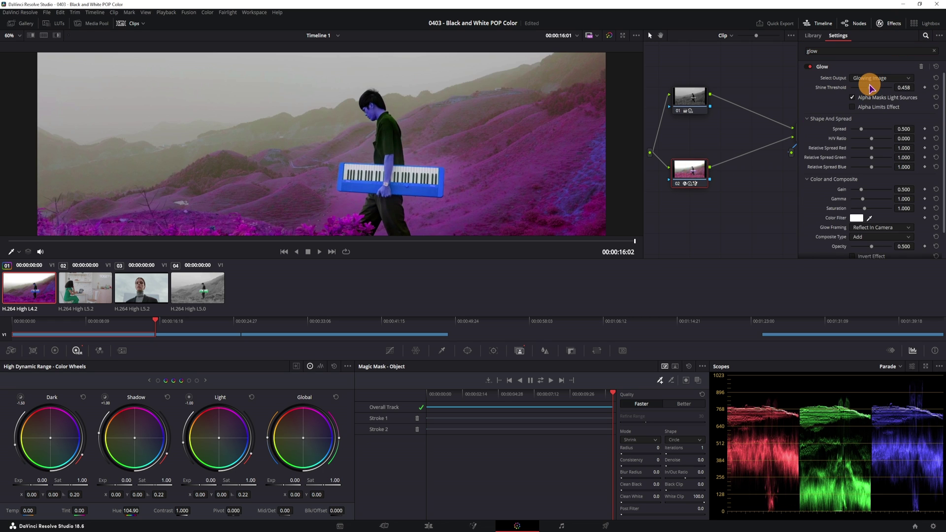
click(921, 67)
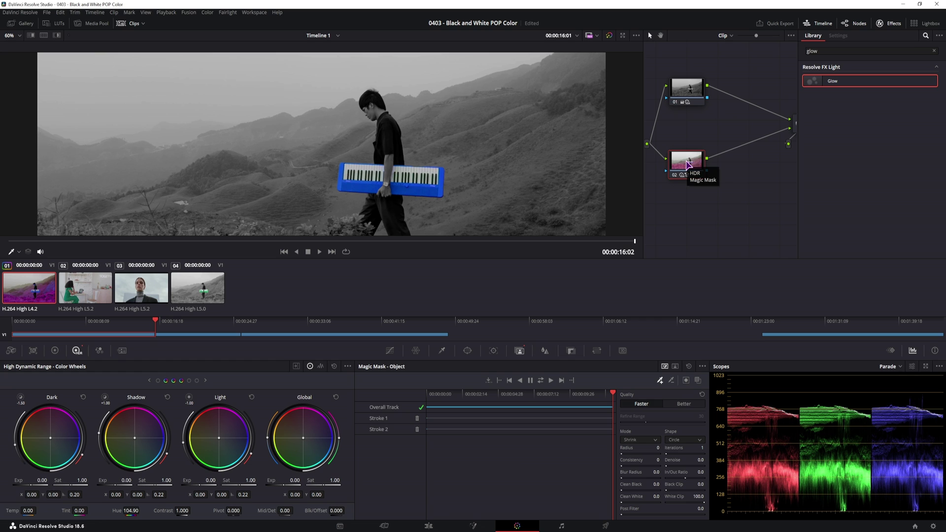
Step: Add a serial node keyed from node 02, apply Glow to it, and reduce its Spread
key(alt+s)
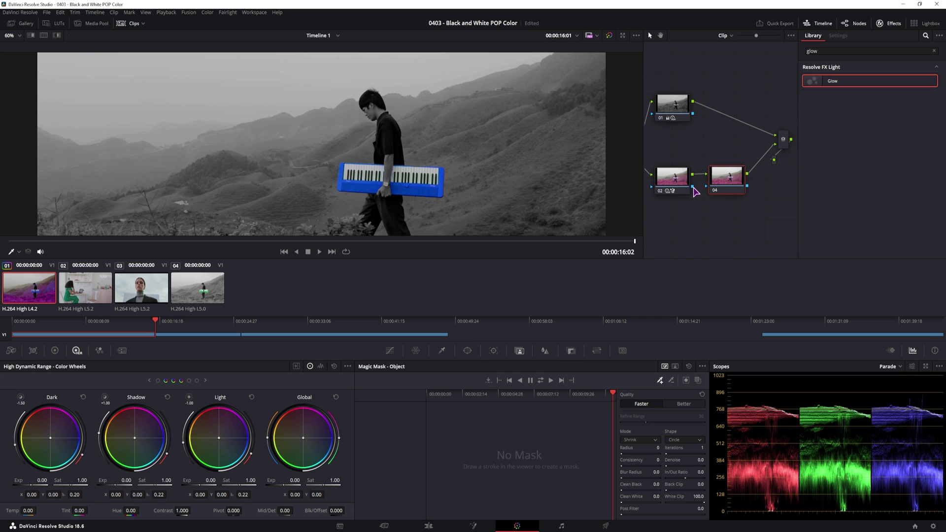
drag(693, 188, 728, 179)
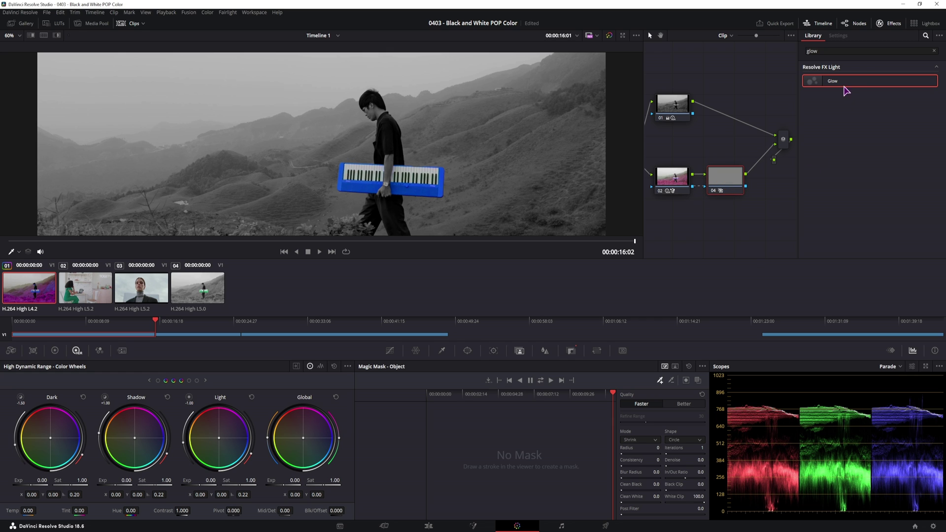
drag(846, 90, 724, 170)
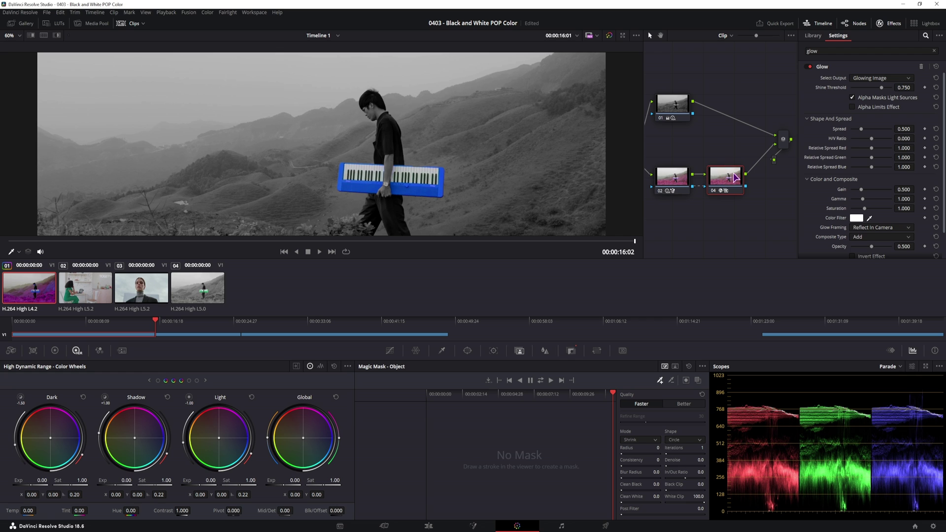
click(735, 177)
mouse_move(861, 130)
mouse_down()
mouse_move(897, 131)
mouse_move(845, 127)
mouse_move(904, 129)
mouse_move(872, 131)
mouse_up()
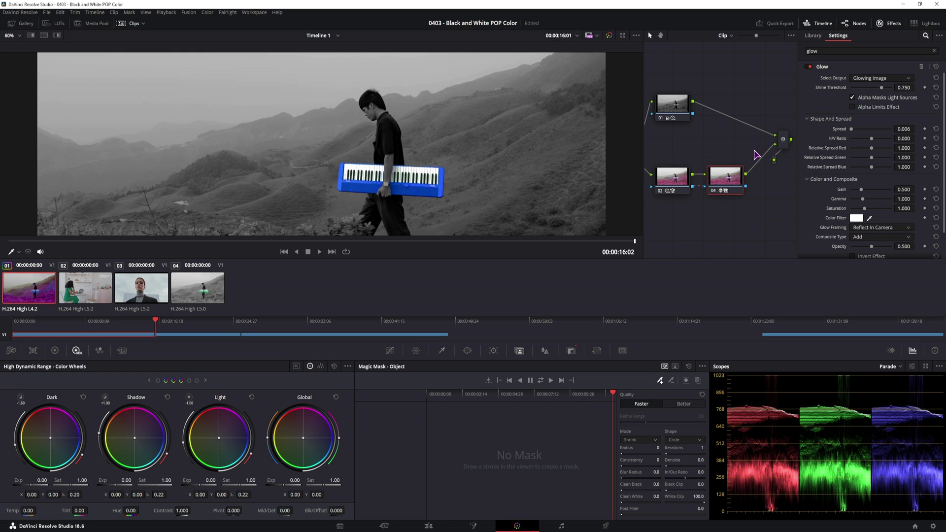
Step: Toggle the Glow effect on and off to compare, leaving it off
click(809, 66)
click(810, 66)
click(809, 67)
click(810, 66)
click(809, 66)
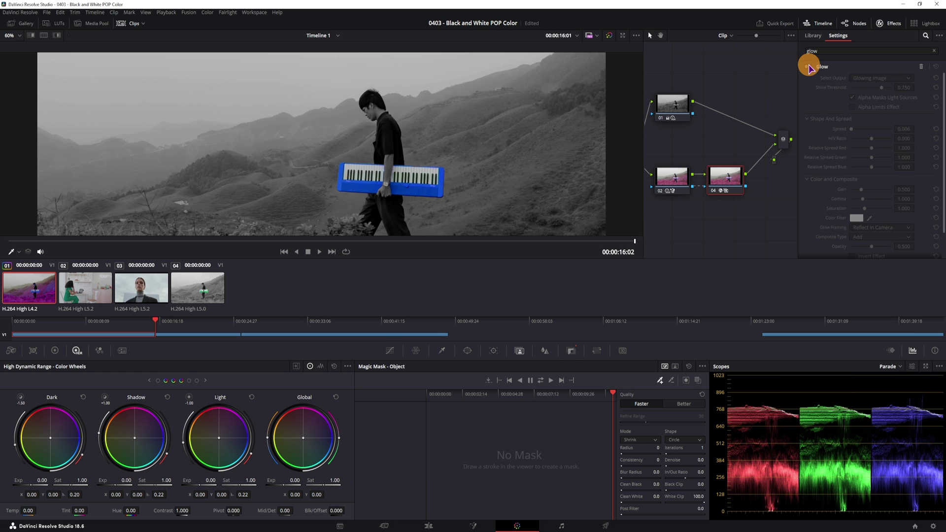
click(809, 66)
click(810, 66)
Step: On node 02, reset the Global wheel and set Hue to 47.60 so the keyboard turns purple
click(675, 180)
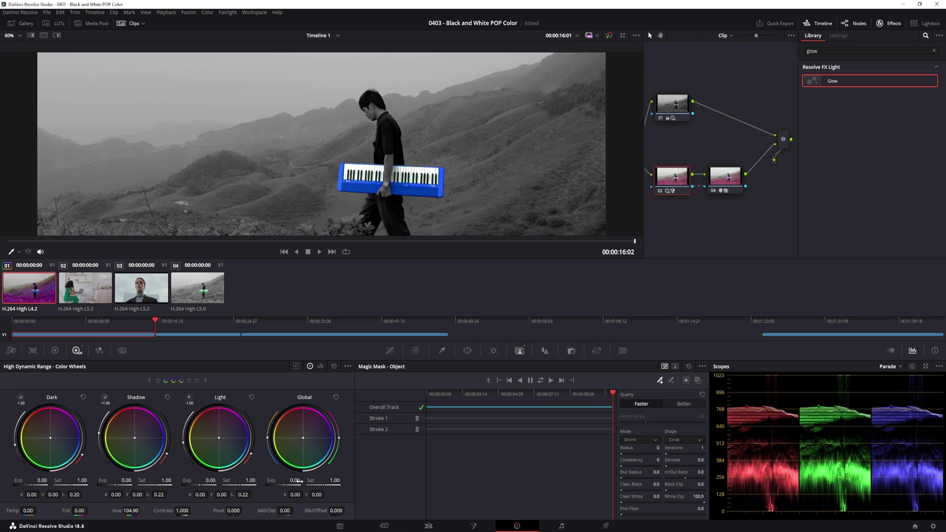
mouse_move(308, 443)
mouse_down()
mouse_move(317, 449)
mouse_move(319, 433)
mouse_move(285, 441)
mouse_move(303, 438)
mouse_up()
drag(131, 511, 90, 500)
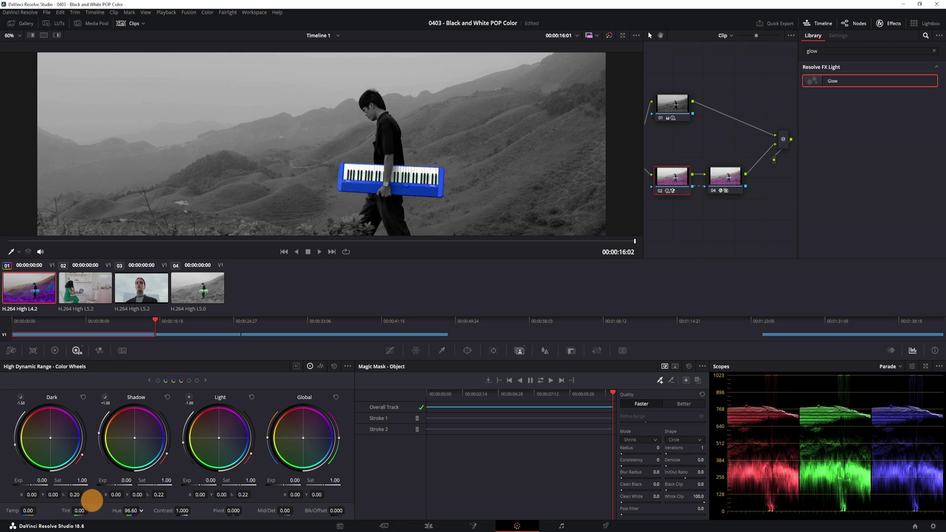
drag(372, 303, 457, 286)
Step: On the Edit page, play the timeline and trim about three seconds off proposal ring.mp4's start
click(428, 526)
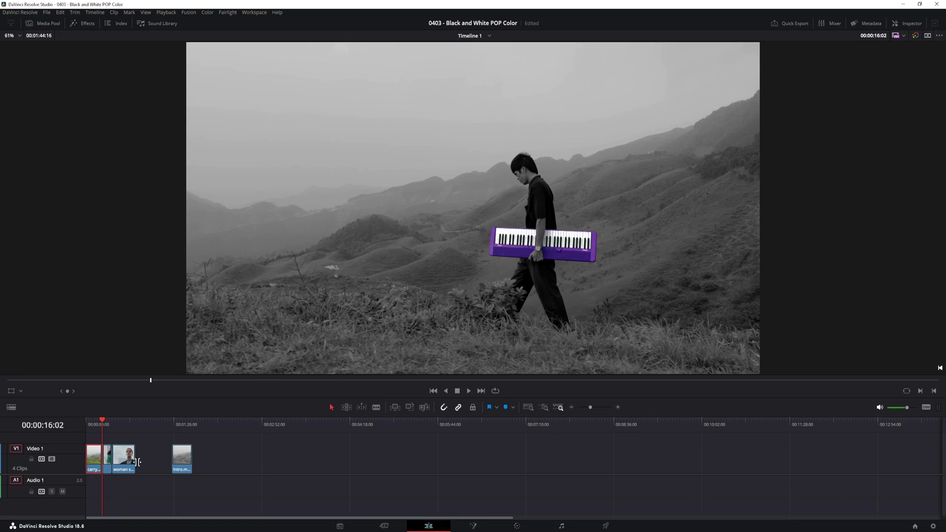
click(89, 425)
key(space)
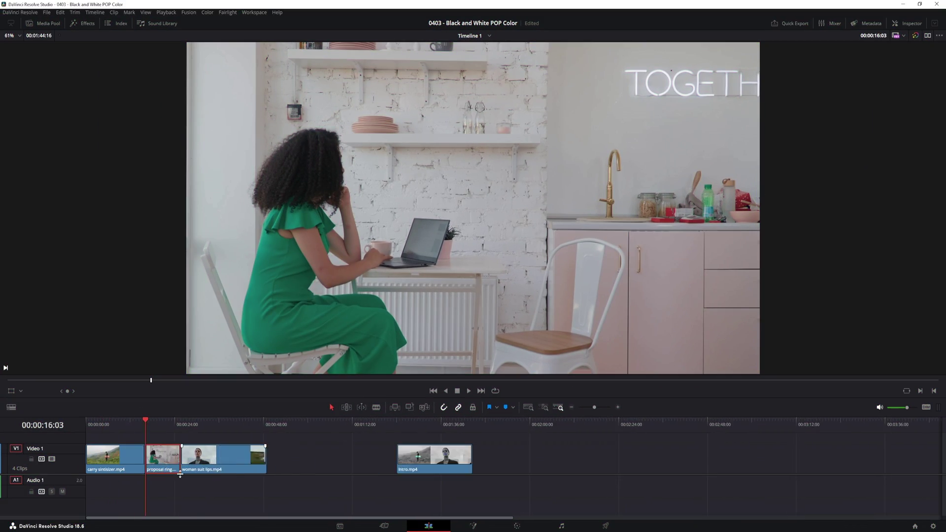
key(space)
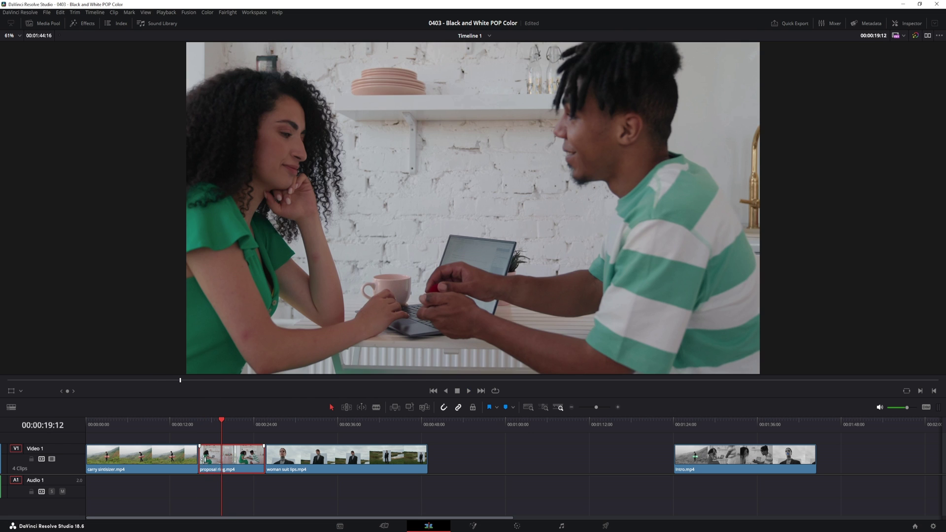
drag(204, 459, 228, 462)
key(space)
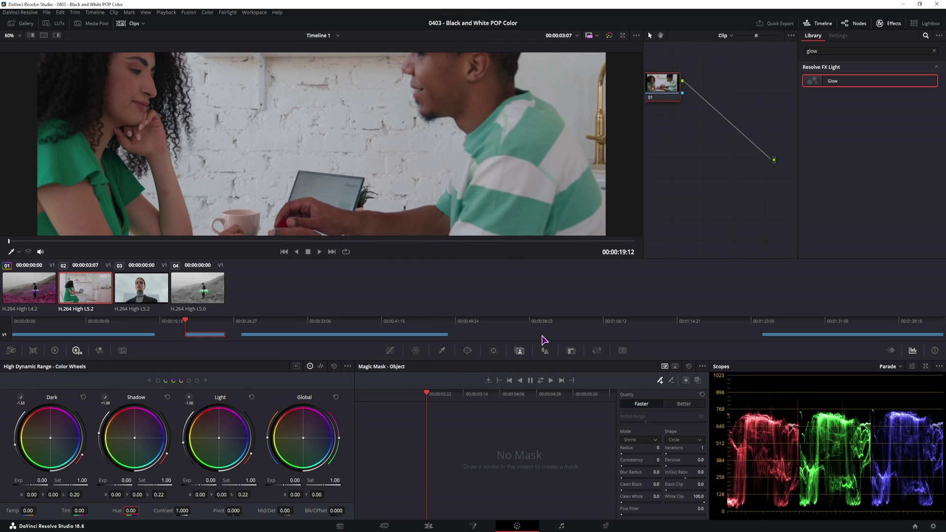
Step: Draw a Magic Mask object stroke on the red ring box and track it forward
scroll(407, 204, up, 3)
click(523, 355)
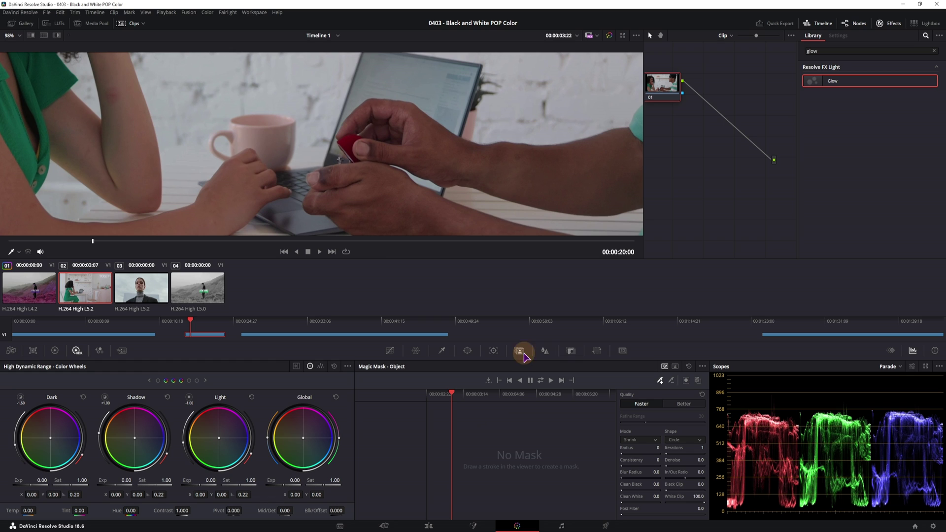
drag(343, 157, 339, 163)
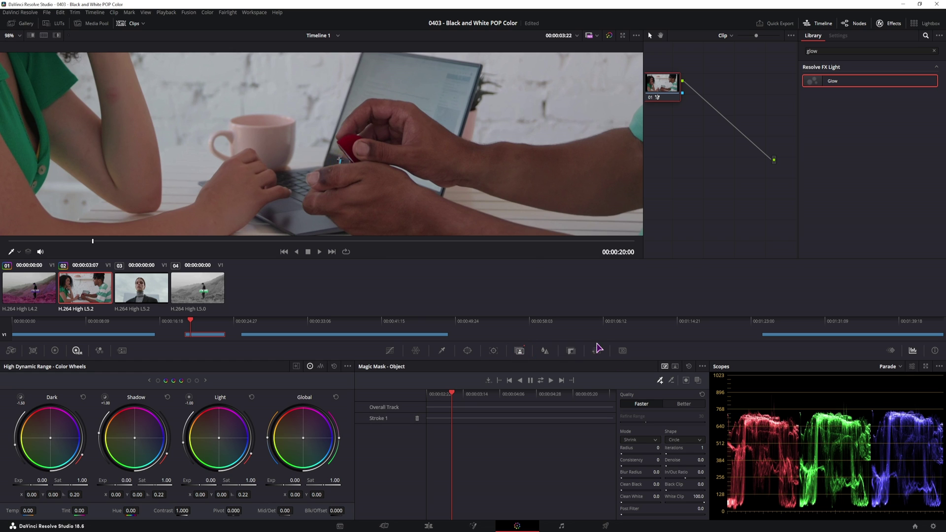
click(699, 381)
scroll(365, 174, up, 4)
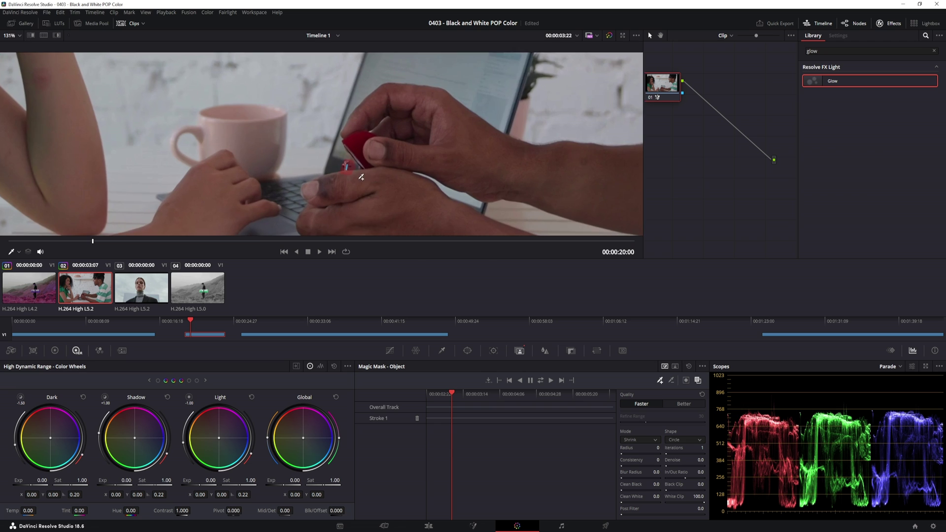
scroll(365, 174, up, 4)
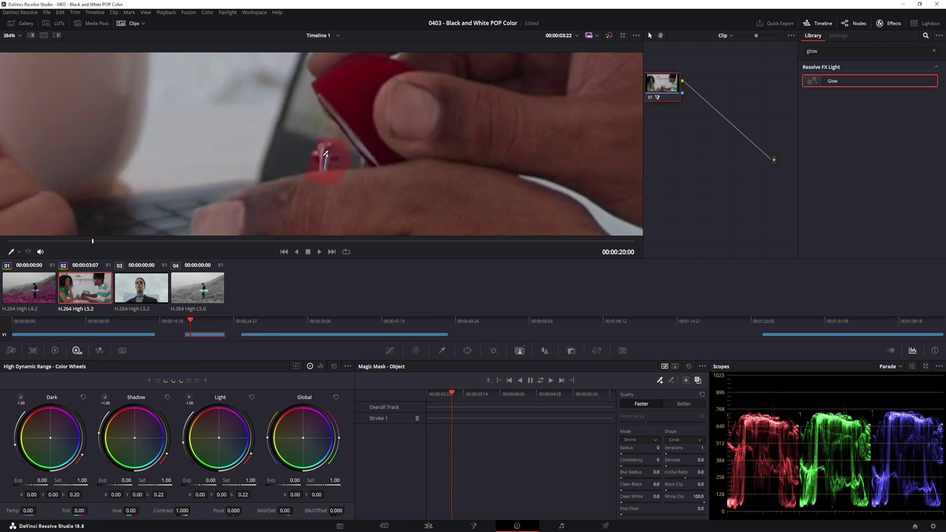
click(551, 380)
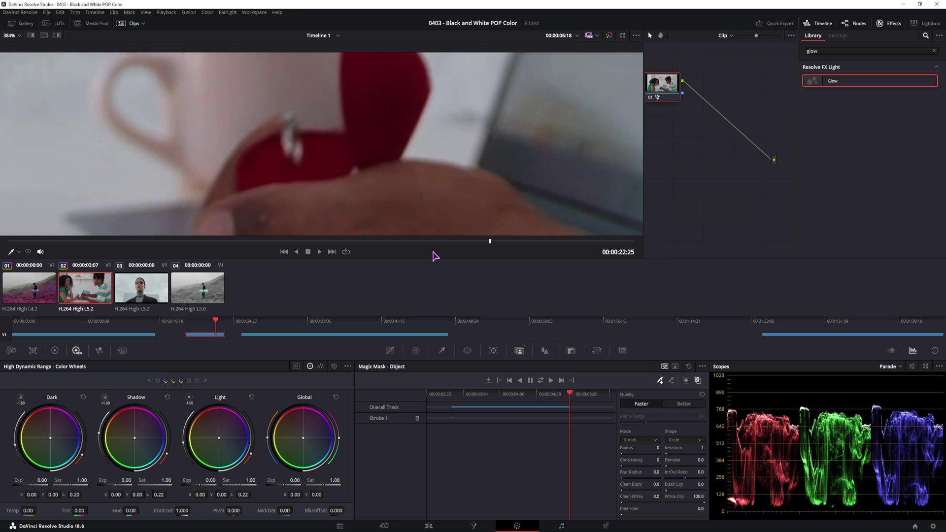
Step: On a frame where the ring is clear, add a stroke on it and set mask Radius to 2
drag(506, 394, 465, 394)
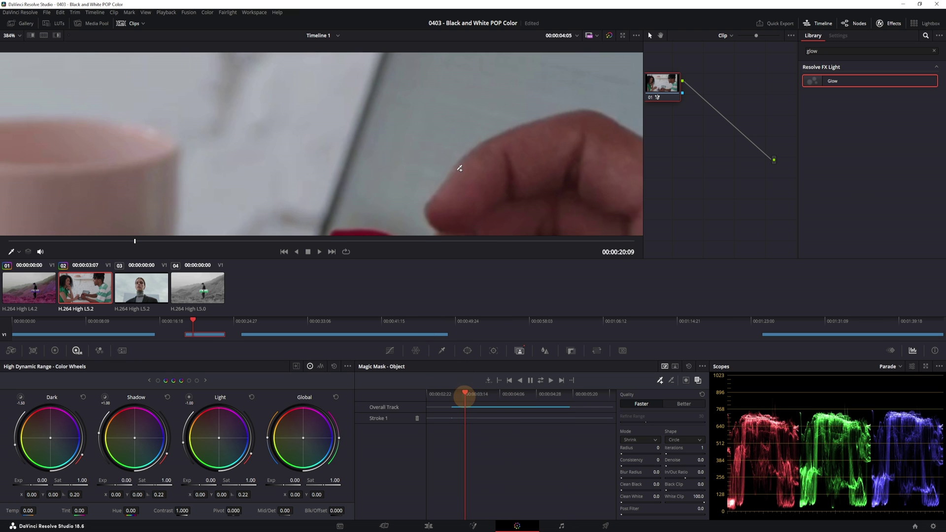
scroll(476, 195, down, 5)
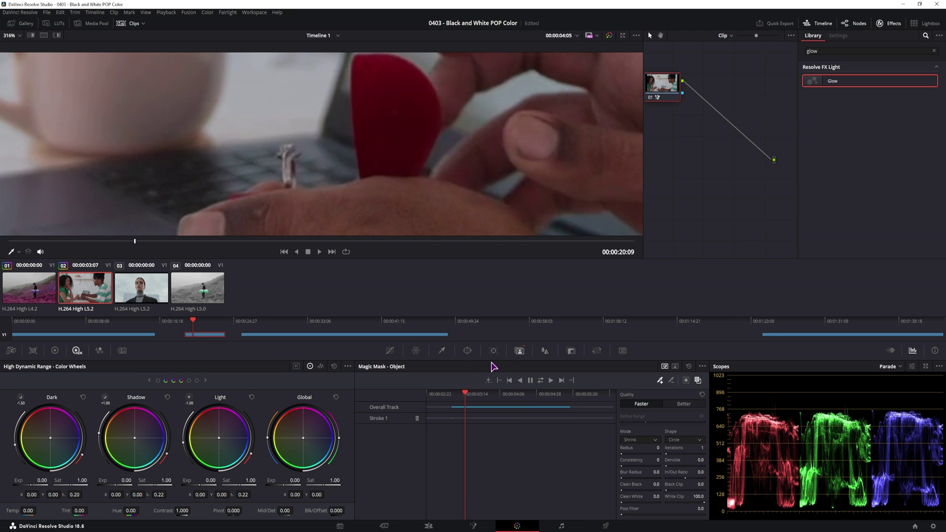
click(459, 394)
drag(459, 400, 501, 397)
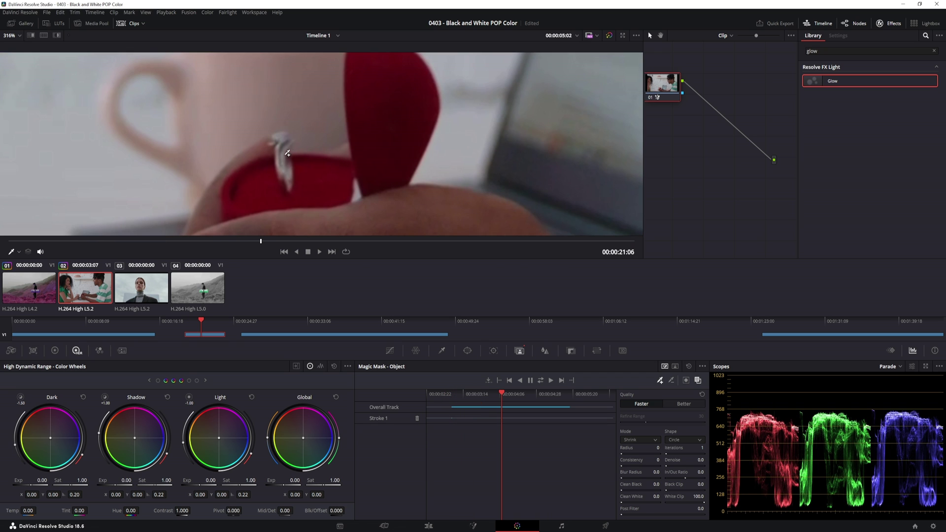
drag(287, 153, 283, 169)
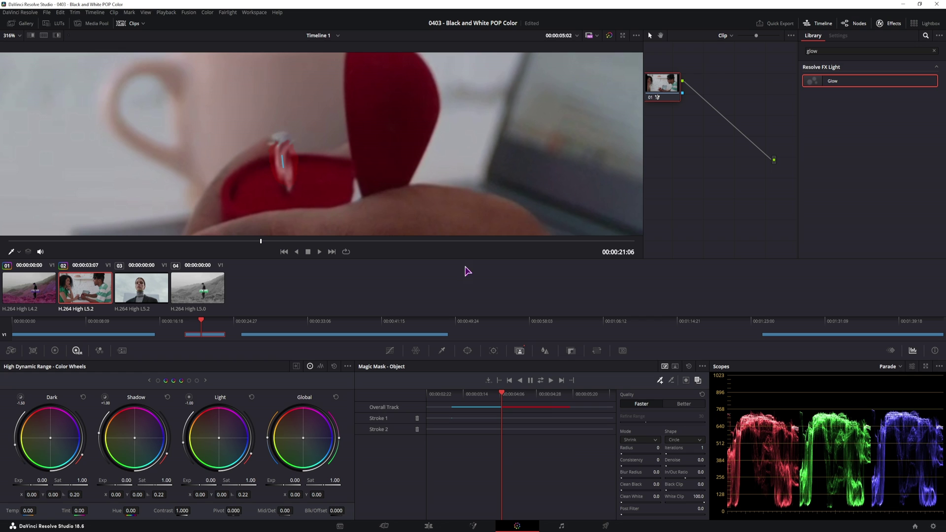
drag(624, 452, 655, 457)
Step: Select woman suit lips.mp4 on the Edit timeline and set its Inspector Zoom to about 1.060
click(425, 524)
click(272, 426)
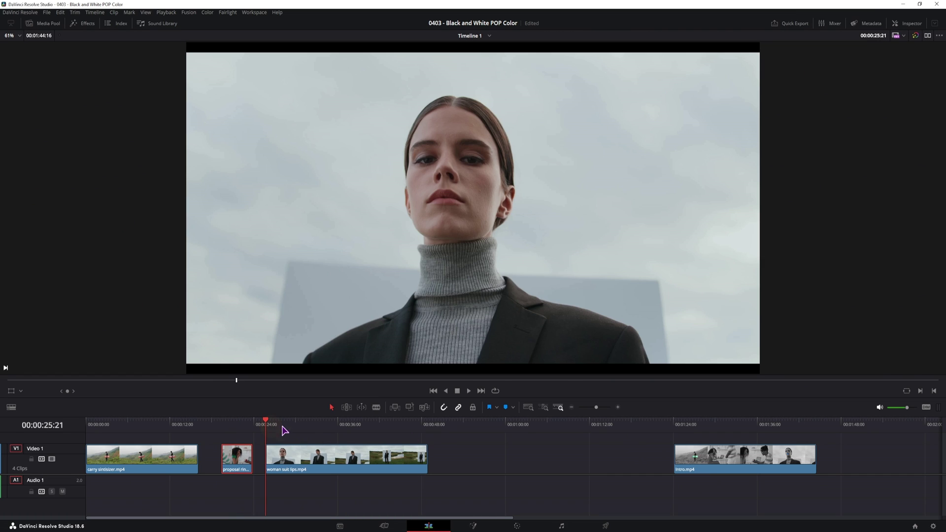
drag(276, 429, 268, 428)
click(310, 461)
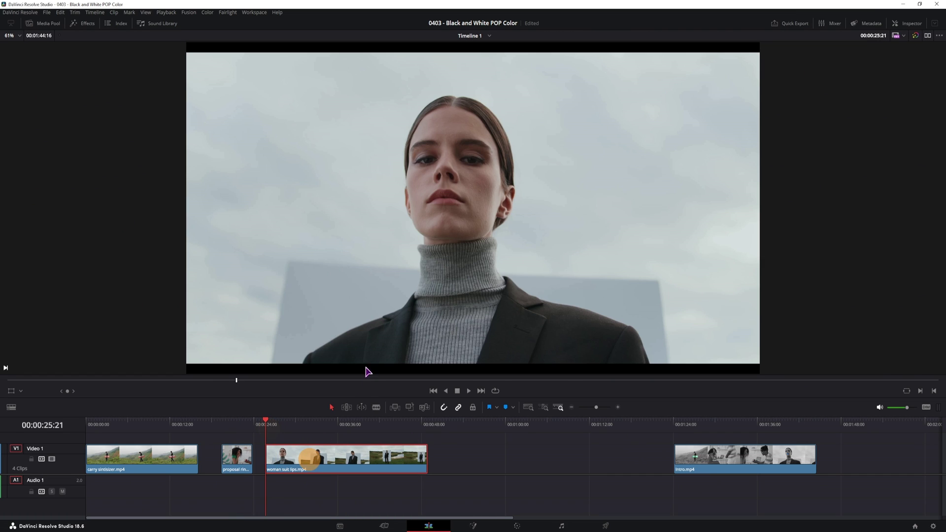
click(902, 23)
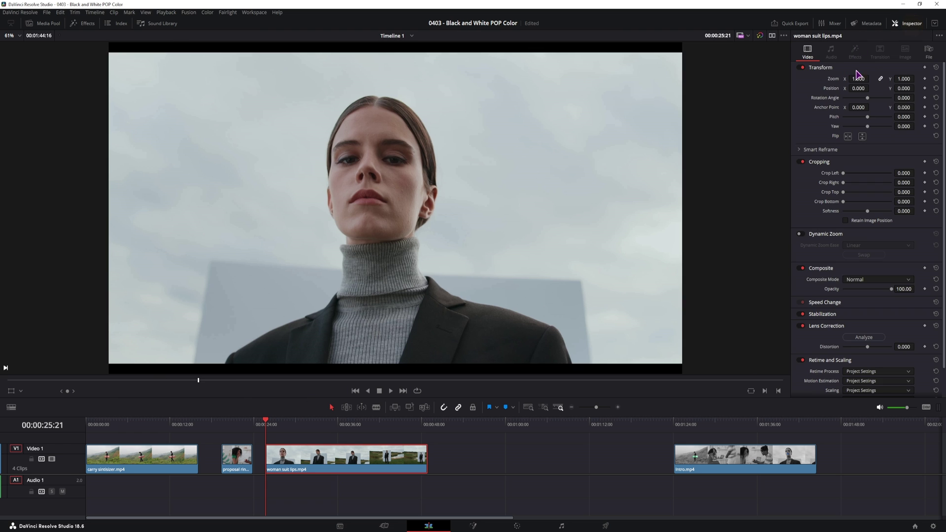
drag(859, 79, 863, 78)
Step: Trim the woman clip's right edge so it ends at the playhead
click(315, 425)
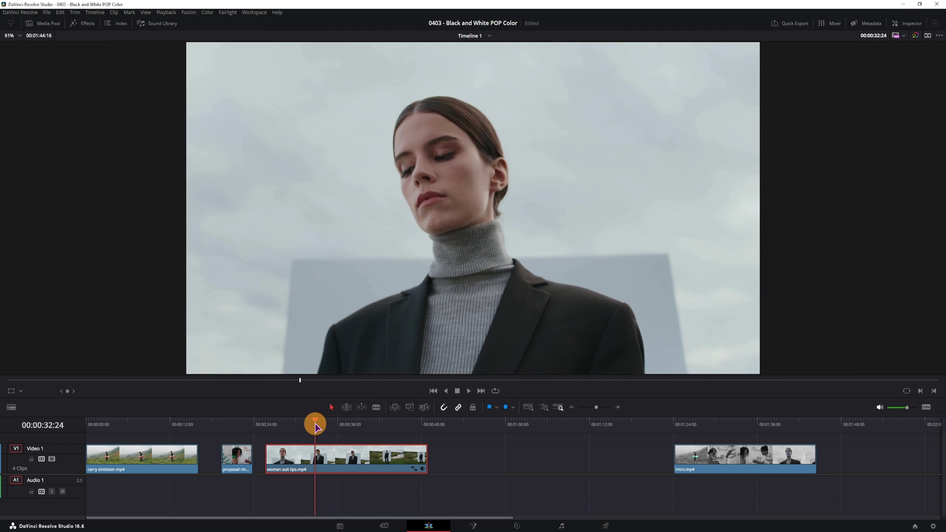
drag(316, 426, 316, 426)
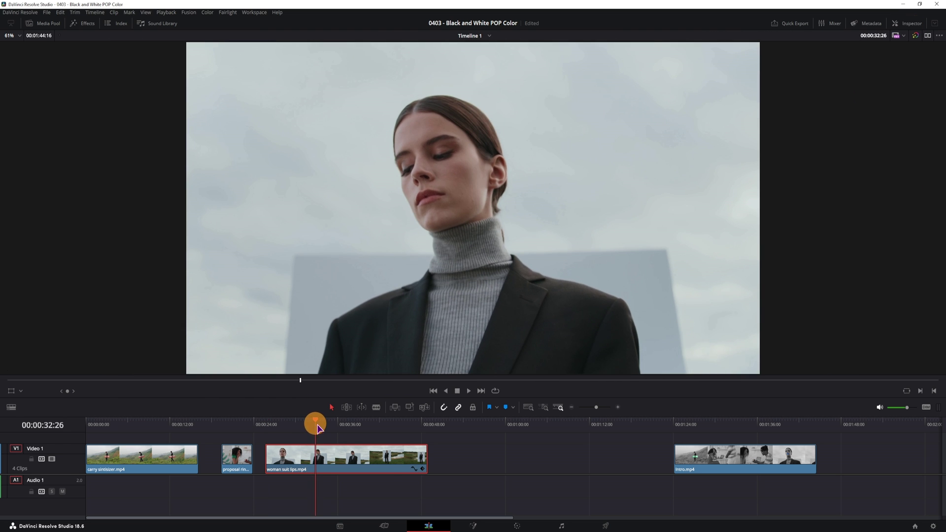
drag(425, 459, 315, 458)
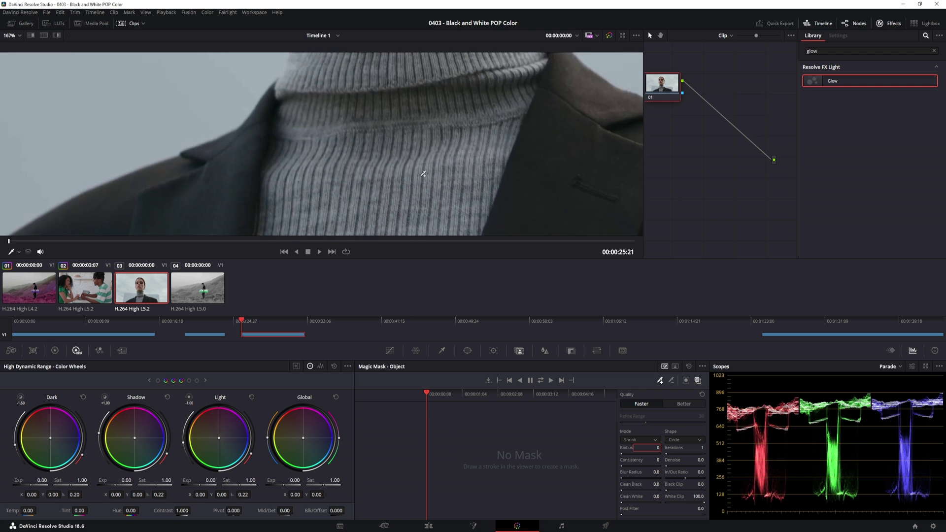
Step: Start a Person Magic Mask on the woman clip with Clothing (Top) as the feature
key(shift+z)
click(520, 351)
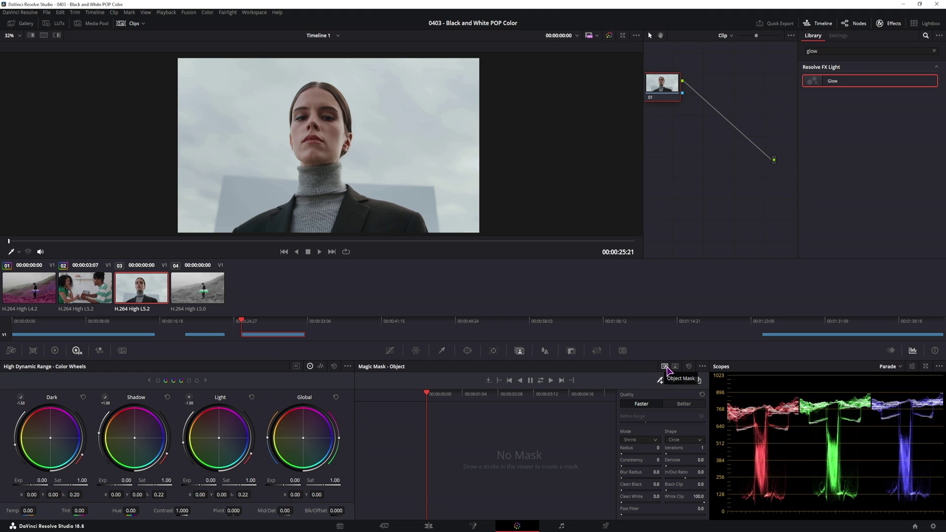
click(675, 367)
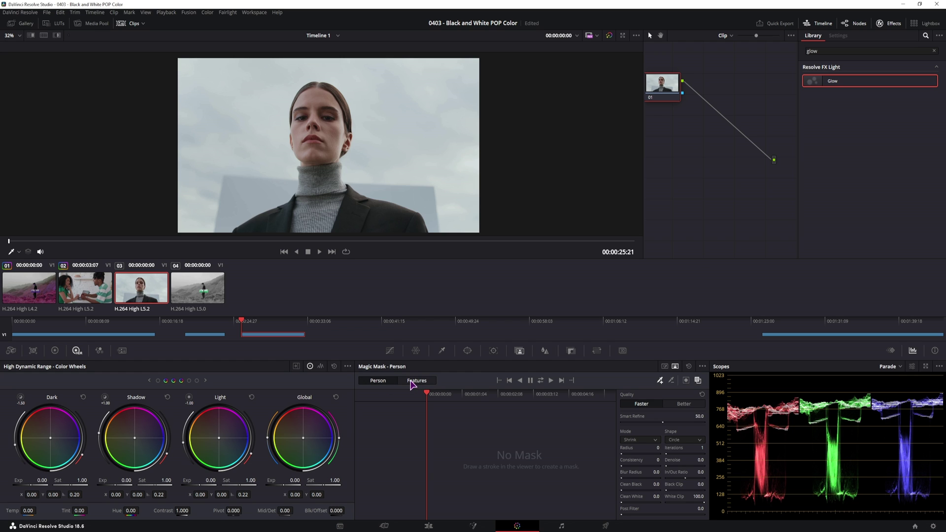
click(416, 383)
click(421, 396)
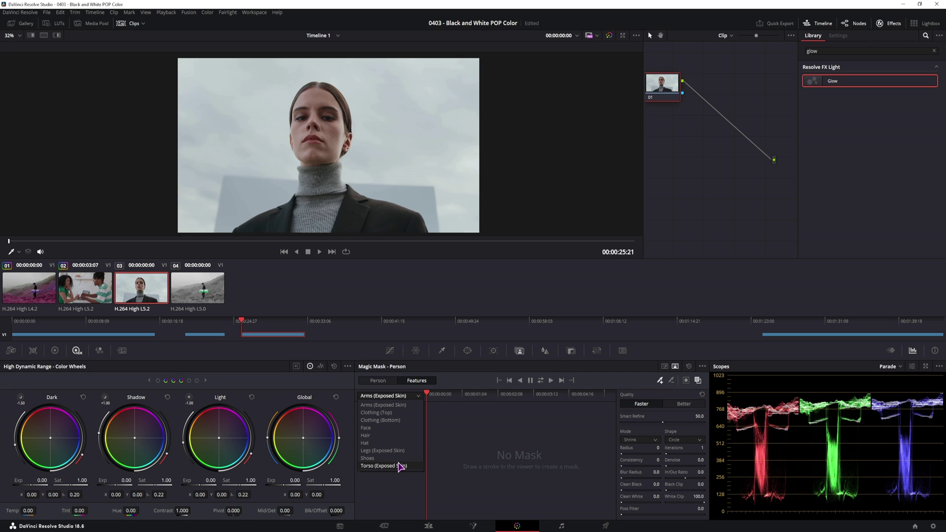
click(392, 413)
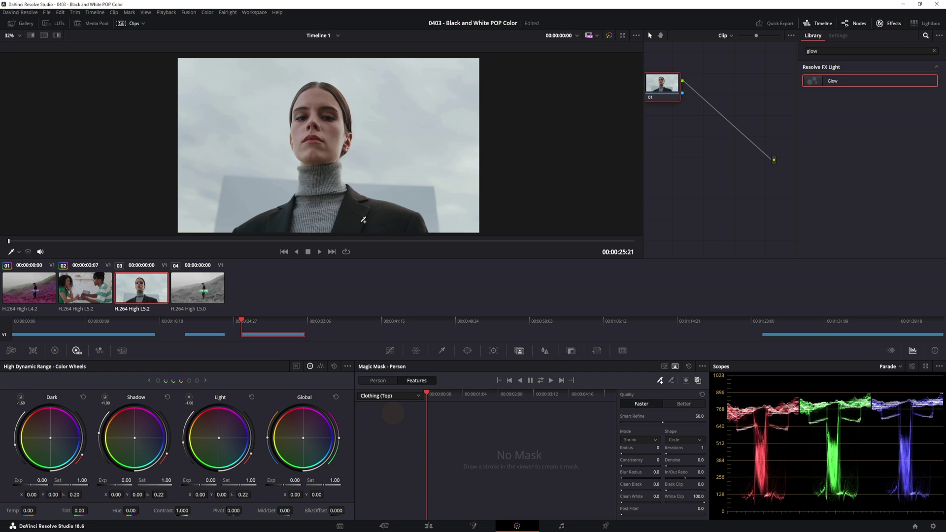
Step: Stroke the jacket into the clothing mask and subtract the turtleneck and its collar
drag(367, 202, 354, 223)
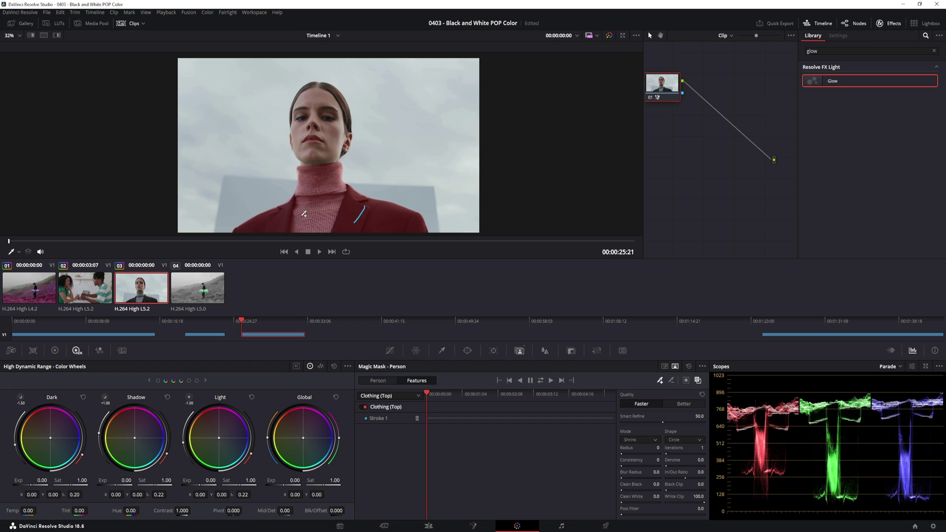
click(672, 380)
drag(319, 187, 317, 215)
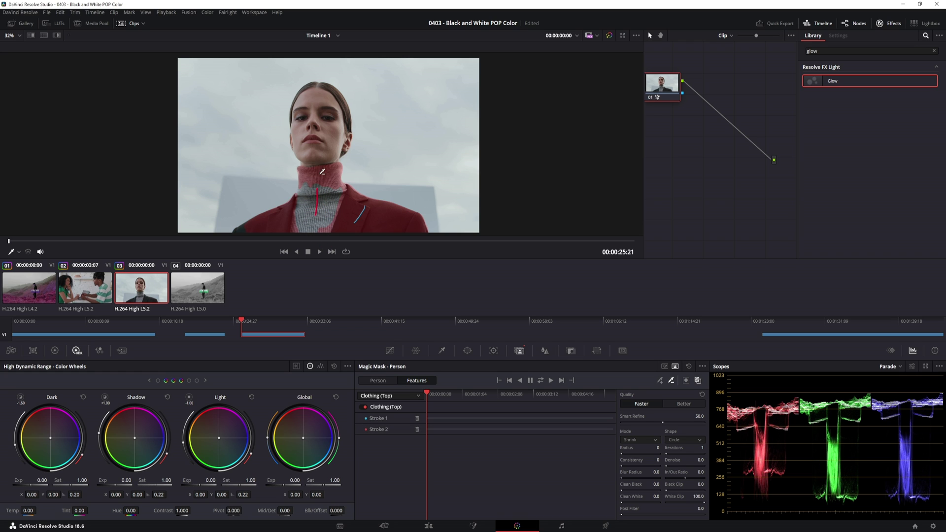
drag(308, 176, 333, 178)
click(660, 380)
drag(240, 232, 250, 227)
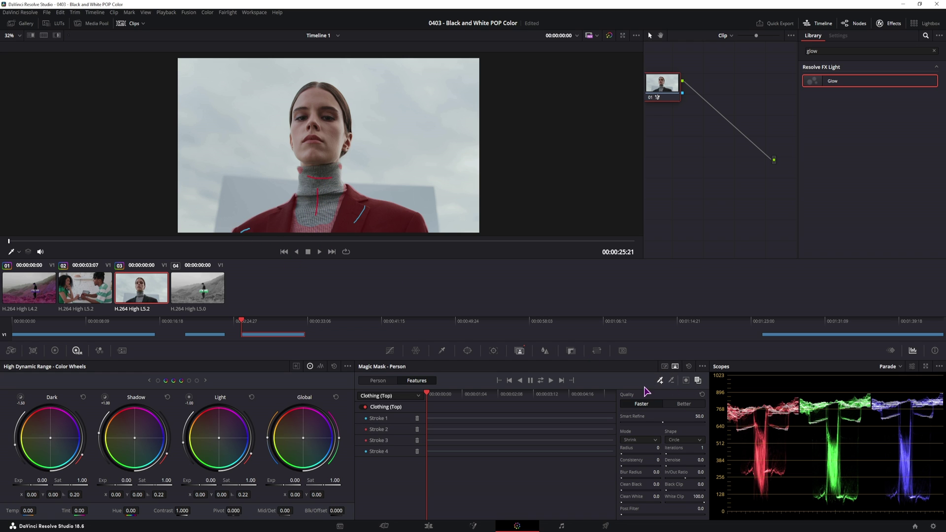
Step: Subtract the sweater bottom and more turtleneck areas from the clothing mask
click(671, 380)
drag(310, 230, 318, 230)
drag(343, 197, 340, 199)
drag(340, 165, 345, 179)
mouse_move(345, 187)
mouse_down()
mouse_move(341, 212)
mouse_move(321, 229)
mouse_move(326, 196)
mouse_up()
click(660, 380)
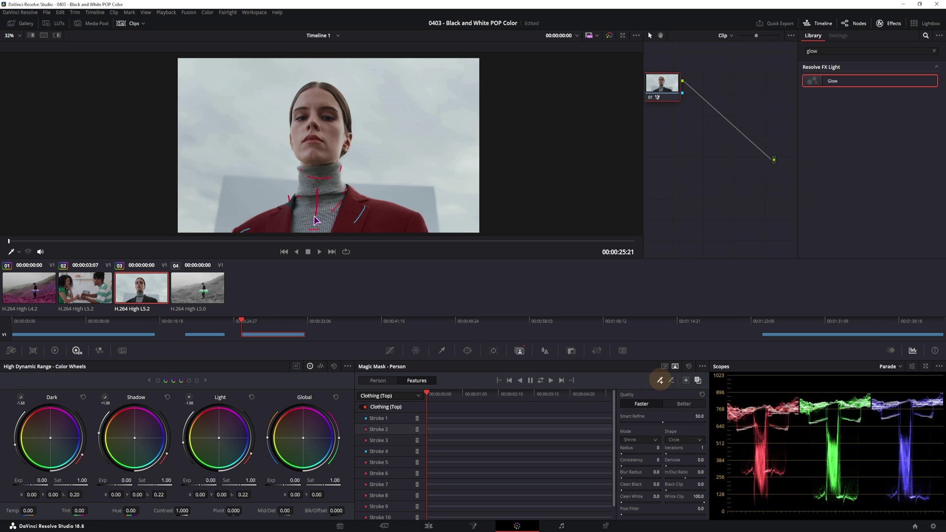
click(284, 217)
scroll(337, 216, up, 2)
scroll(338, 217, up, 2)
scroll(317, 138, down, 4)
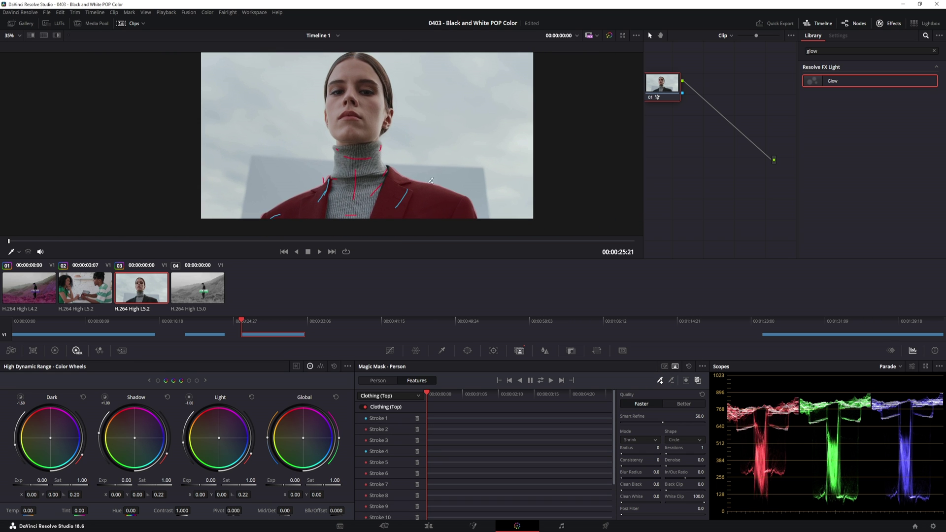
Step: Delete all Clothing (Top) strokes and draw a single Person stroke across the mouth
click(418, 425)
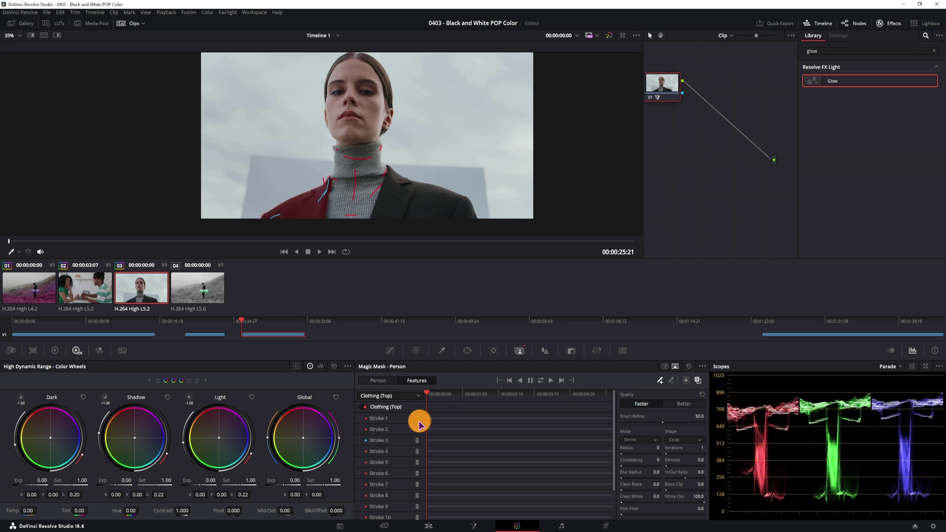
click(418, 425)
click(419, 425)
click(418, 424)
click(418, 425)
click(418, 425)
click(418, 425)
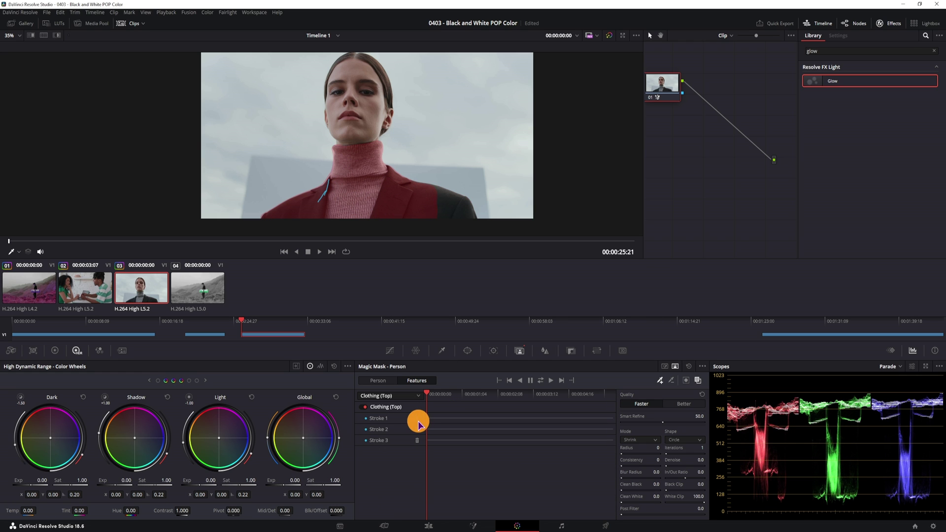
click(418, 425)
click(419, 425)
click(418, 425)
drag(347, 118, 353, 119)
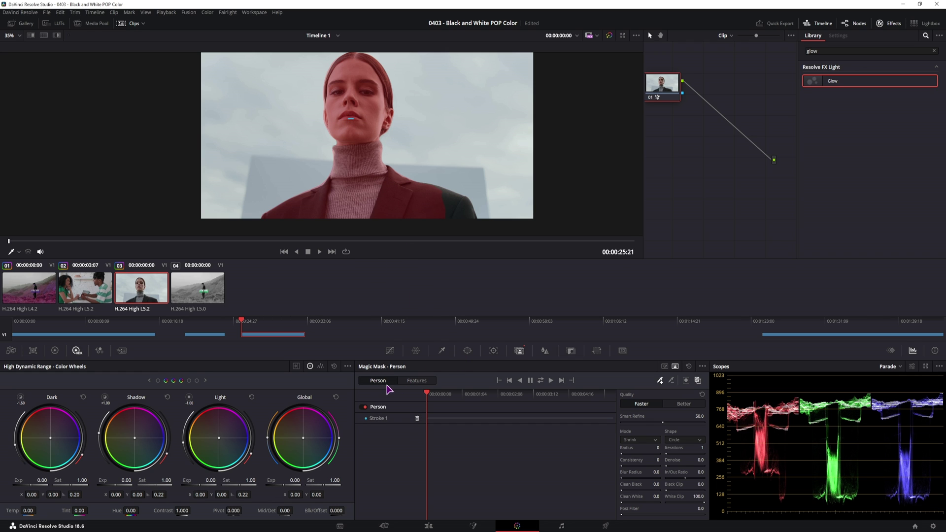
Step: Replace the person stroke with an Object Magic Mask, stroking the lips three times
click(417, 417)
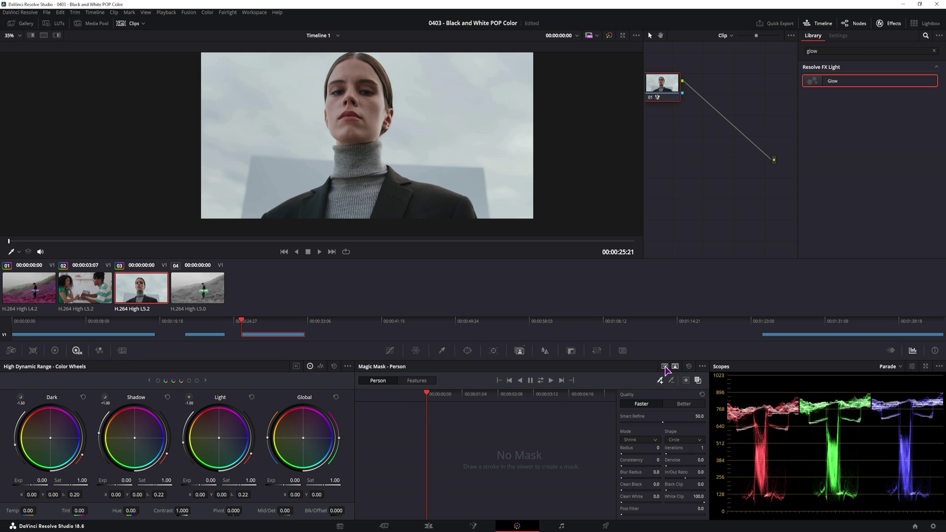
click(665, 367)
drag(347, 117, 355, 116)
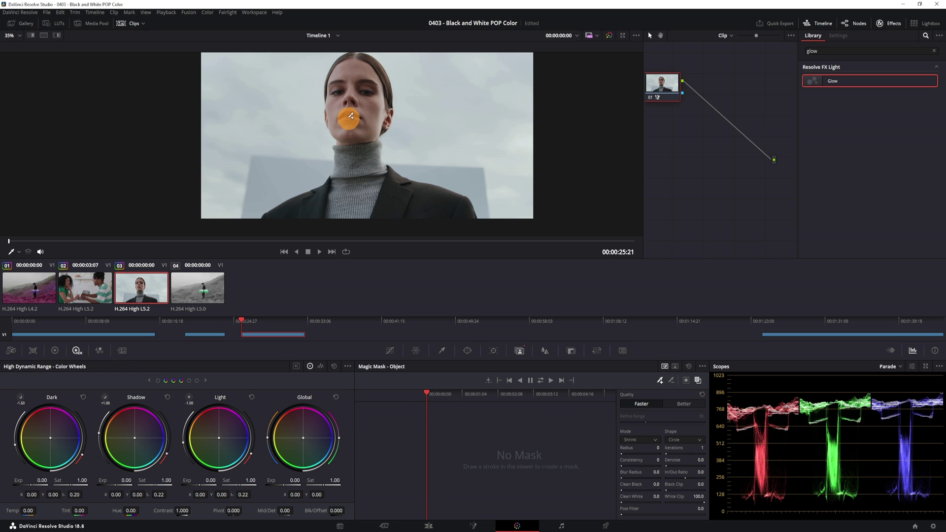
scroll(381, 203, up, 5)
scroll(382, 203, down, 3)
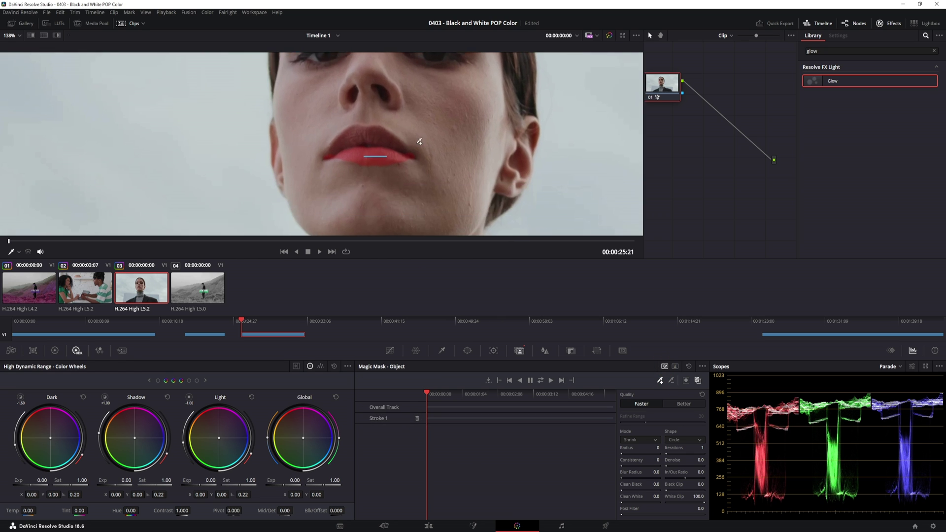
drag(368, 131, 357, 132)
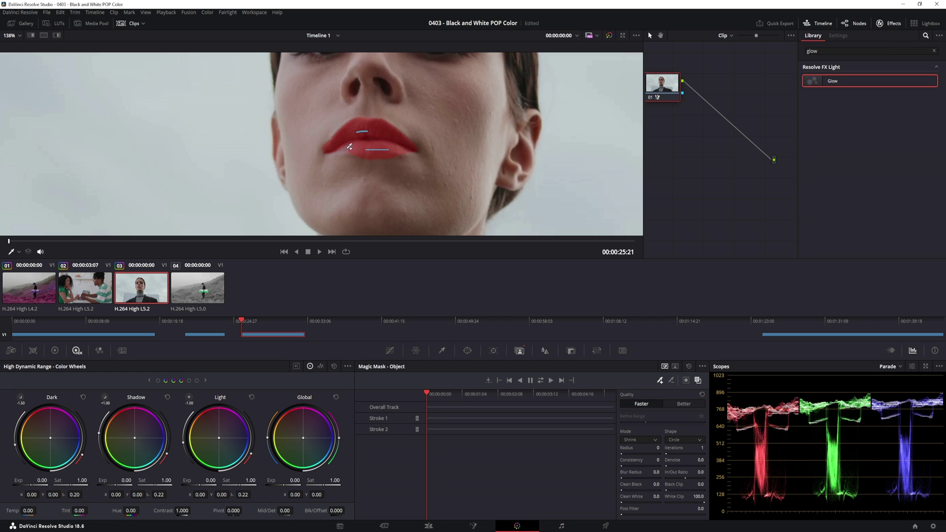
click(347, 147)
scroll(431, 163, up, 5)
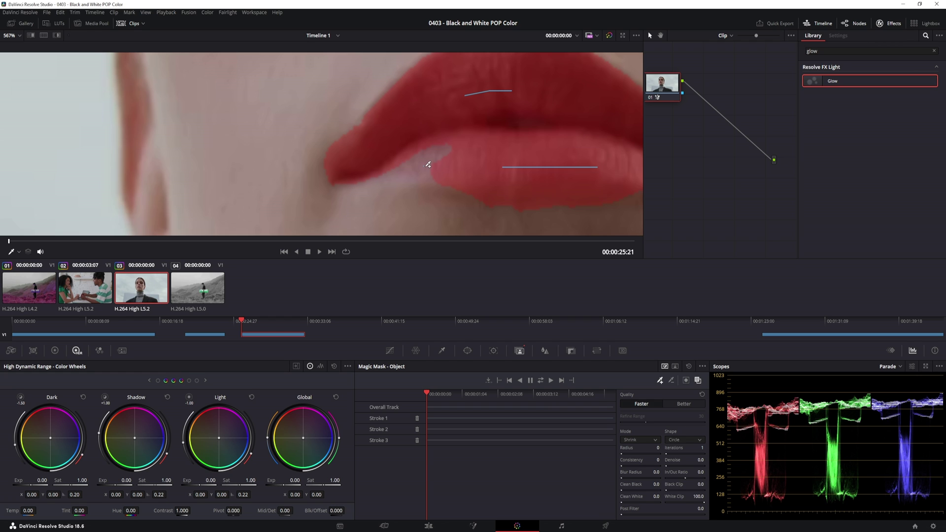
Step: Swap the inaccurate third stroke for a lower-lip stroke, Track Forward, then delete all strokes
click(416, 440)
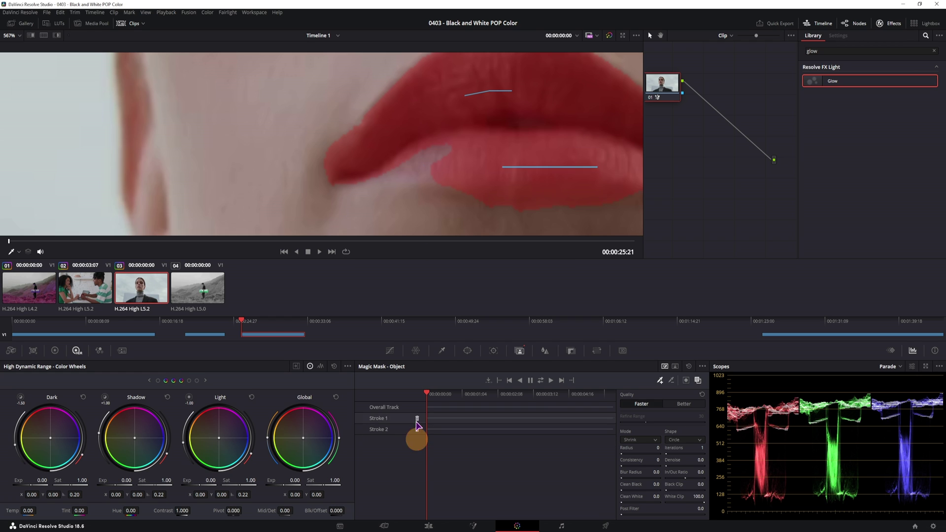
click(413, 168)
drag(413, 168, 437, 155)
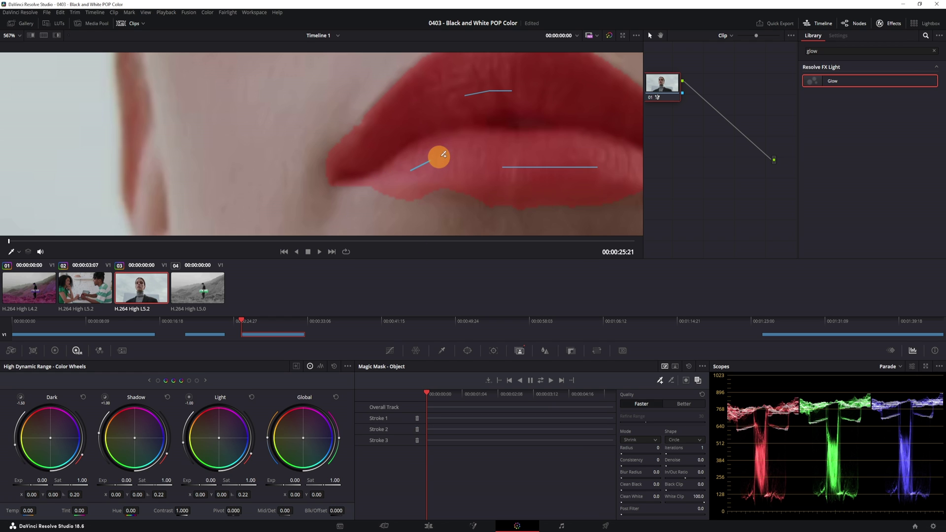
scroll(457, 186, down, 5)
scroll(377, 192, down, 3)
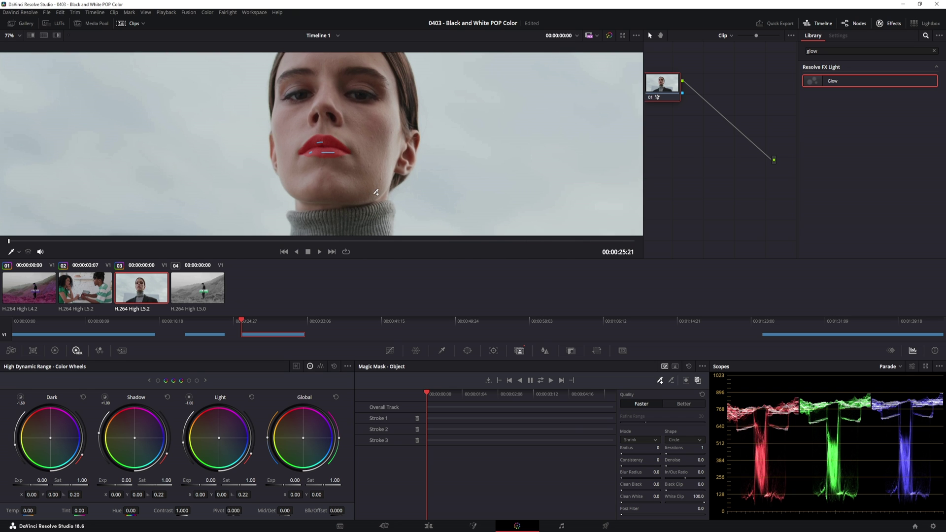
click(551, 381)
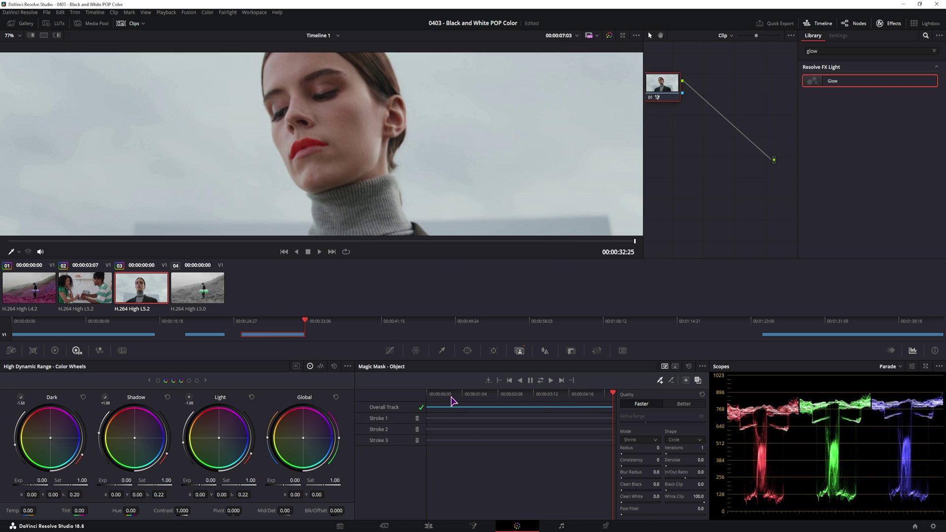
click(418, 418)
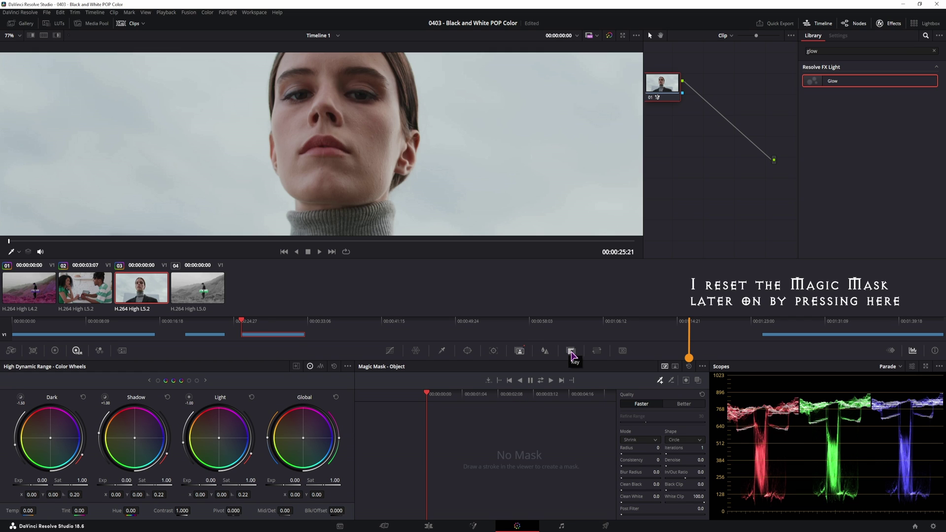
Step: Draw a closed Curve window around the lips, zoomed in on the face
click(468, 351)
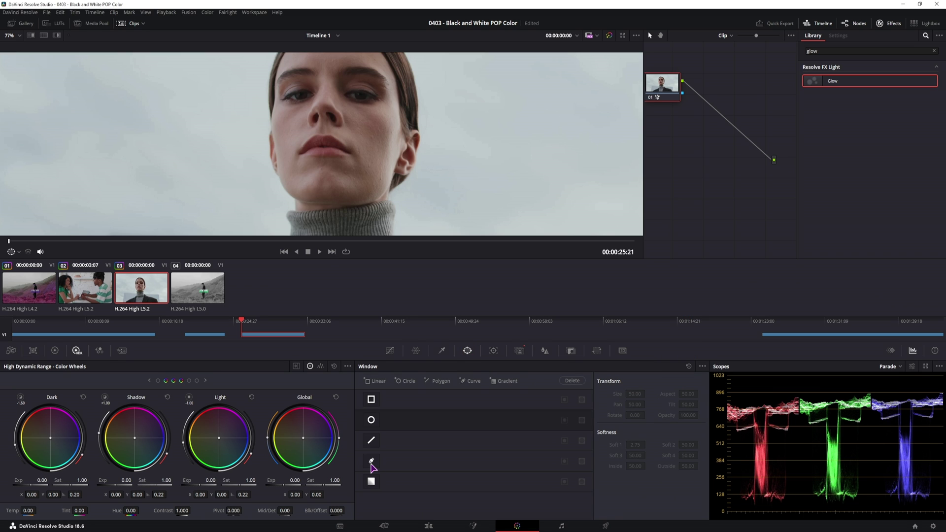
click(370, 461)
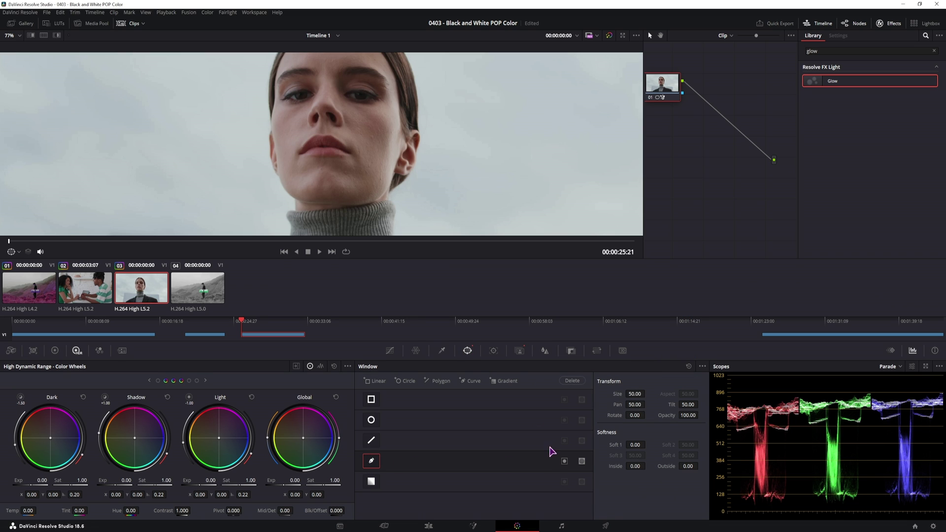
key(ctrl+equal)
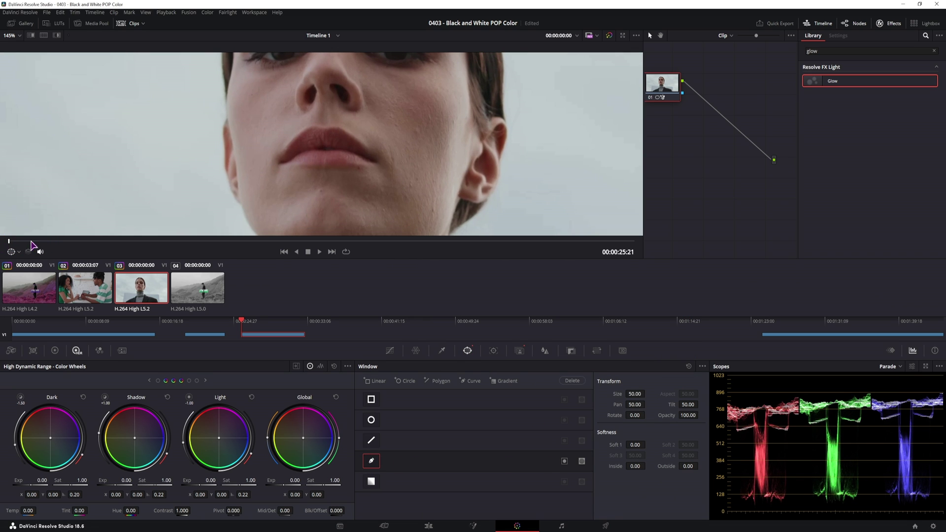
drag(277, 162, 340, 130)
drag(375, 161, 380, 171)
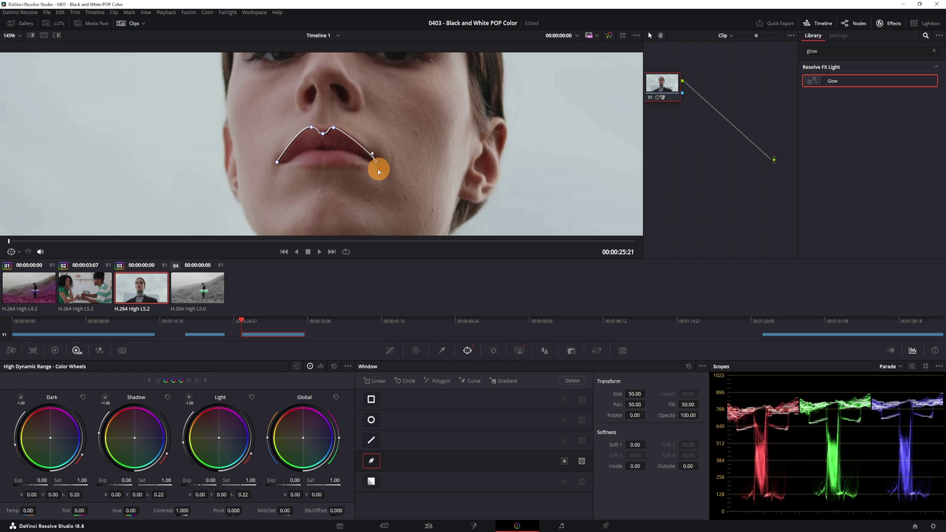
click(324, 165)
click(277, 162)
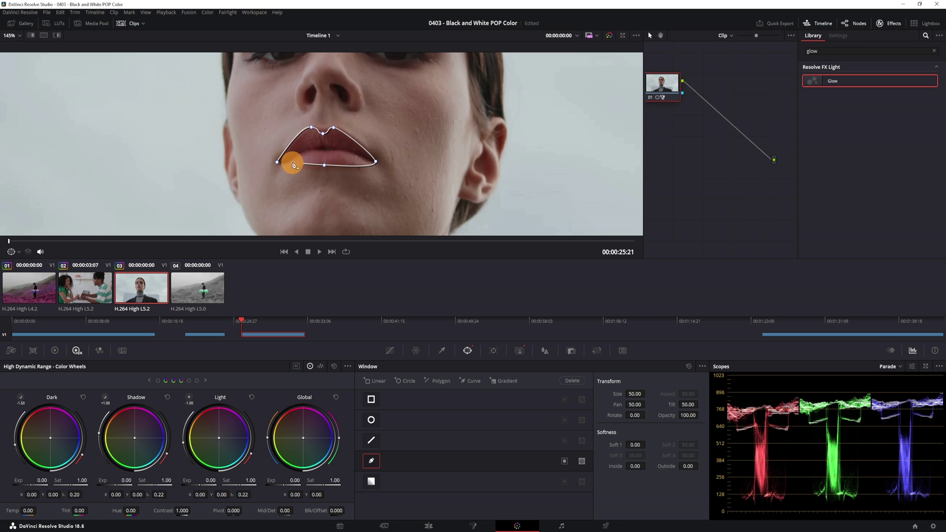
Step: Refine the lip curve's points and handles, removing an unwanted point
scroll(314, 149, up, 1)
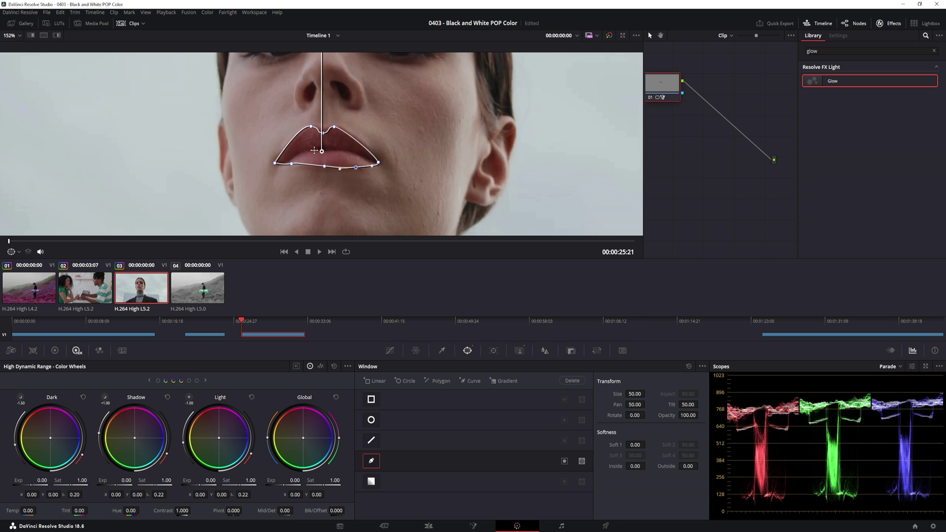
scroll(314, 150, up, 5)
drag(299, 95, 260, 93)
mouse_move(326, 114)
mouse_down()
mouse_move(325, 98)
mouse_move(340, 93)
mouse_move(323, 91)
mouse_move(346, 106)
mouse_move(333, 103)
mouse_up()
mouse_move(198, 193)
mouse_down()
mouse_move(209, 221)
mouse_move(197, 198)
mouse_up()
key(BackSpace)
click(206, 212)
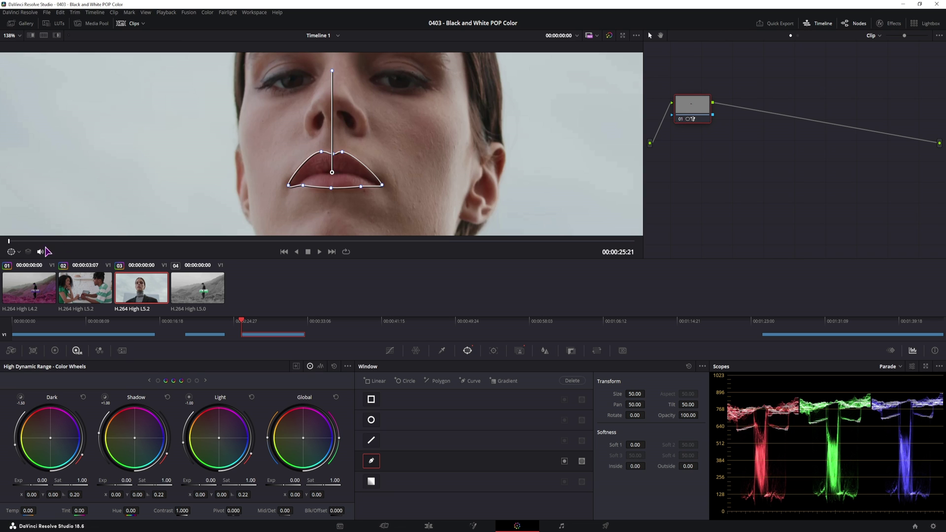
mouse_move(8, 245)
mouse_down()
mouse_move(143, 251)
mouse_move(1, 248)
mouse_up()
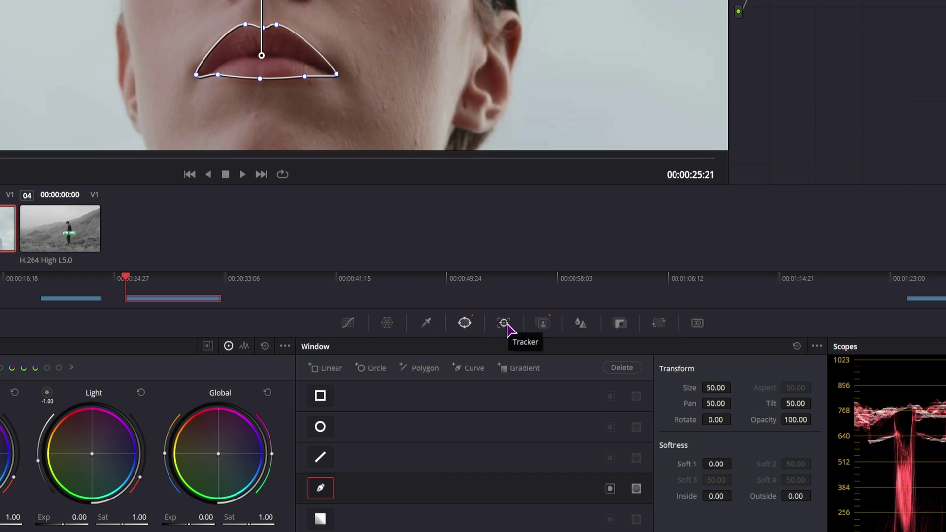
Step: Track the lip window forward in Frame mode and scrub to check the result
click(504, 323)
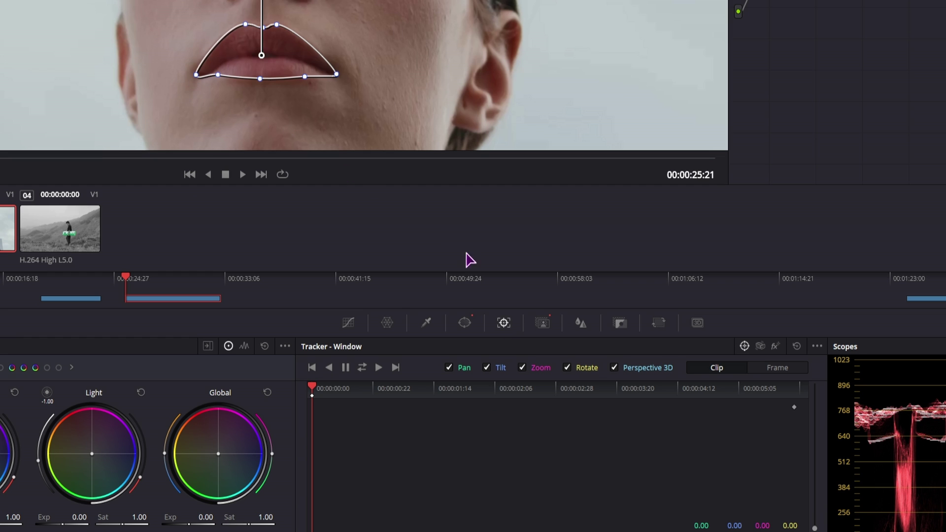
click(721, 373)
click(782, 378)
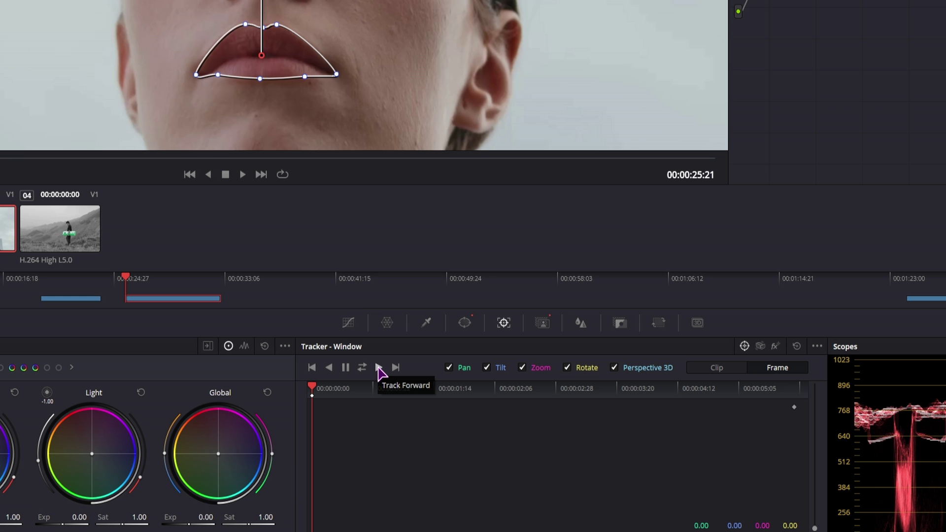
click(379, 368)
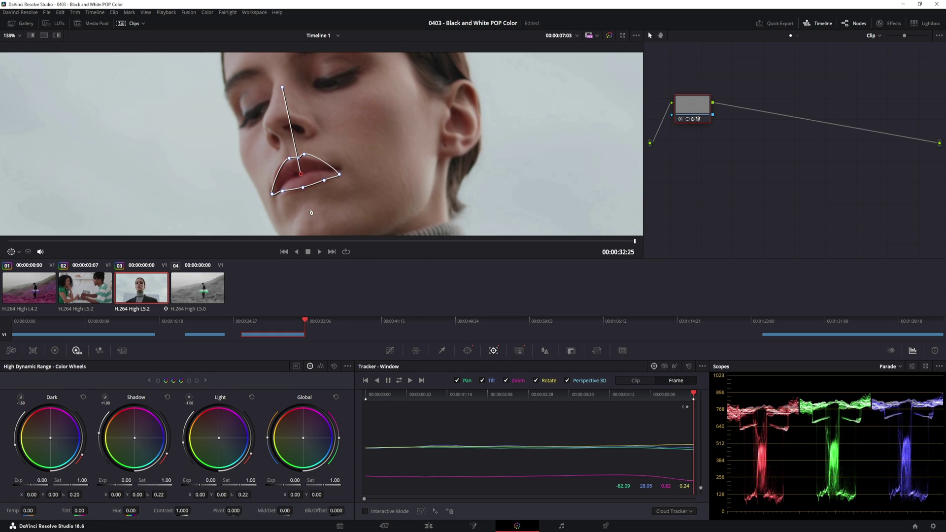
drag(694, 399, 545, 405)
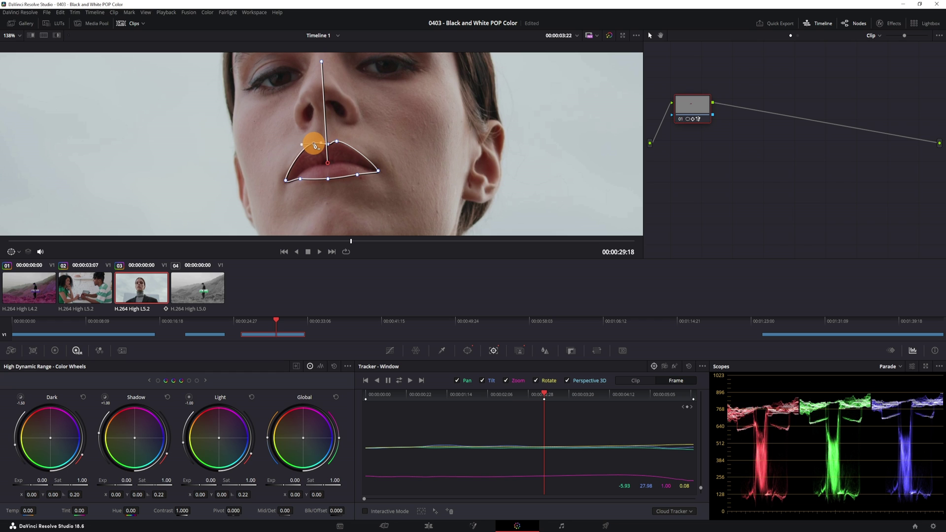
drag(545, 396, 601, 394)
Step: Drag the drifted upper-lip points back onto the lips on this frame
click(318, 151)
drag(317, 151, 386, 171)
right_click(388, 172)
click(387, 169)
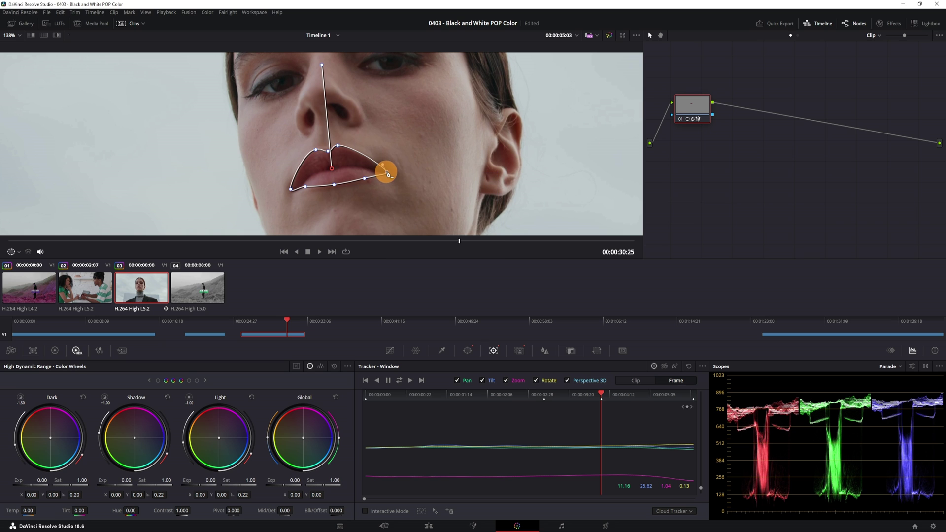
scroll(325, 159, up, 4)
scroll(325, 161, up, 2)
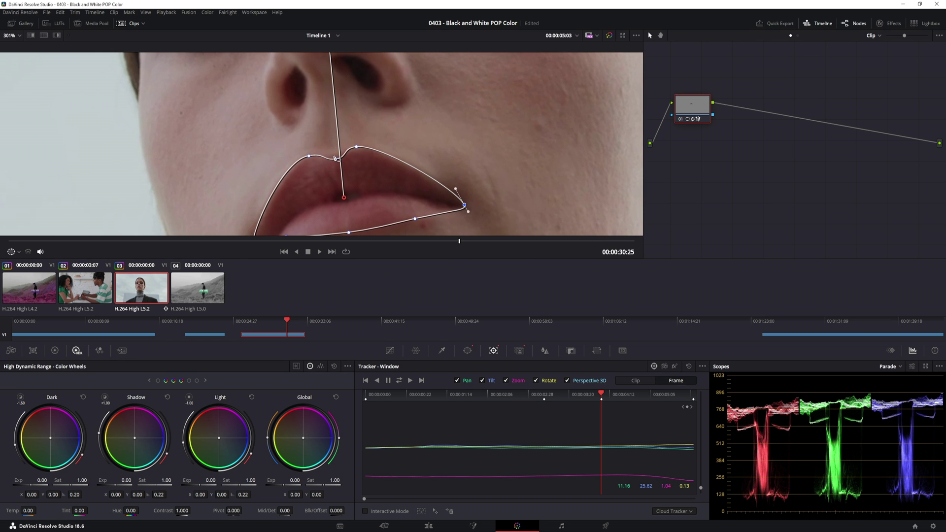
click(332, 156)
scroll(381, 196, down, 2)
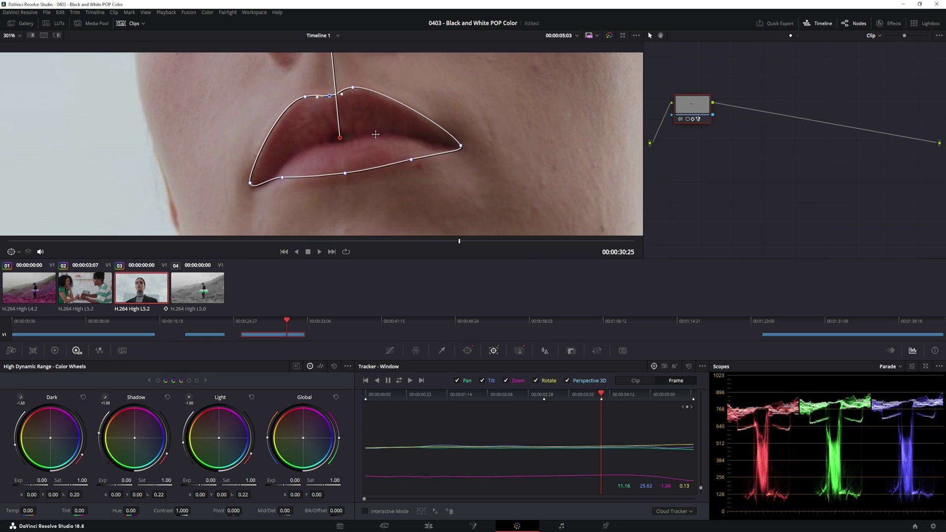
Step: Advance to later frames and reposition lip points wherever the mask drifts
drag(603, 397, 634, 395)
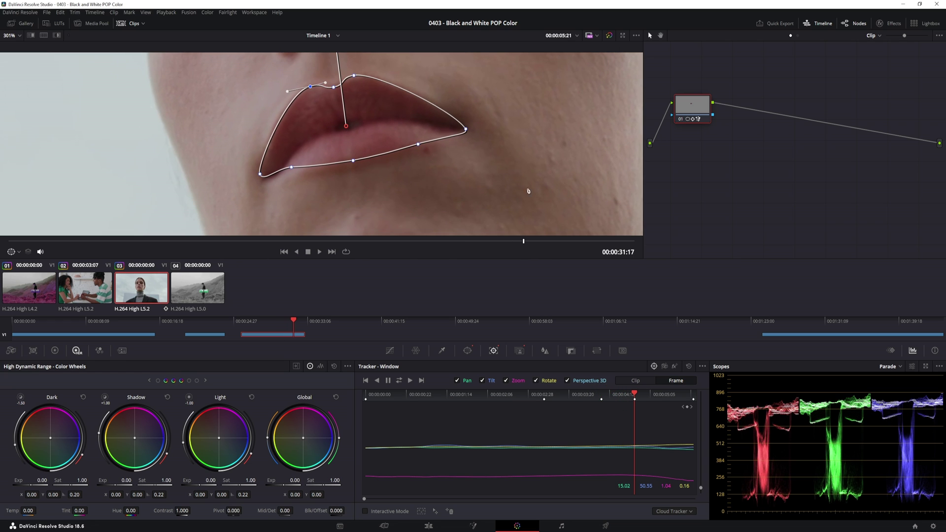
click(676, 381)
drag(646, 397, 666, 393)
click(314, 106)
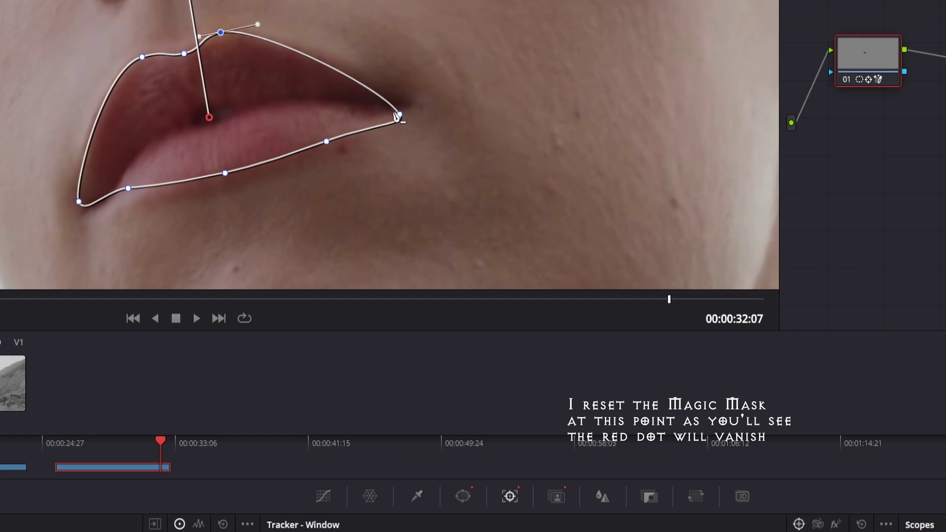
click(245, 95)
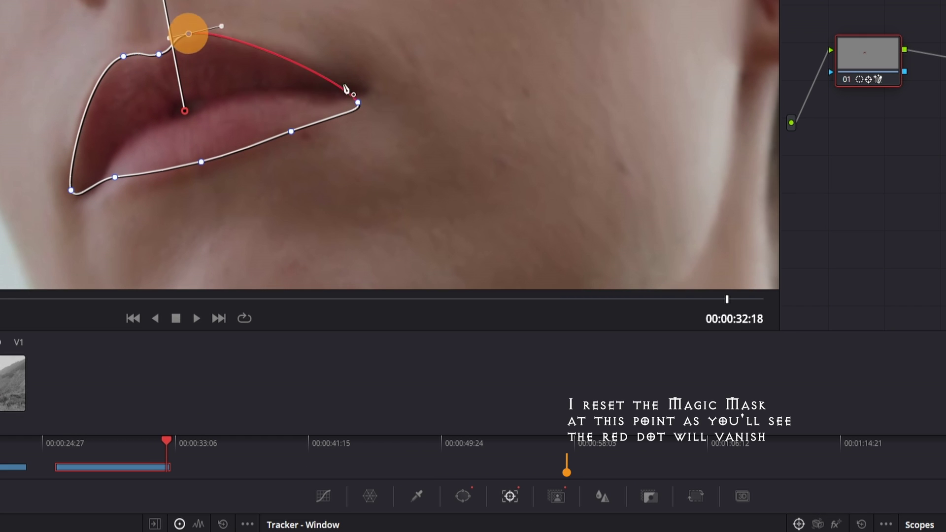
key(Right)
key(Right)
key(Right)
key(Right)
key(Right)
key(Right)
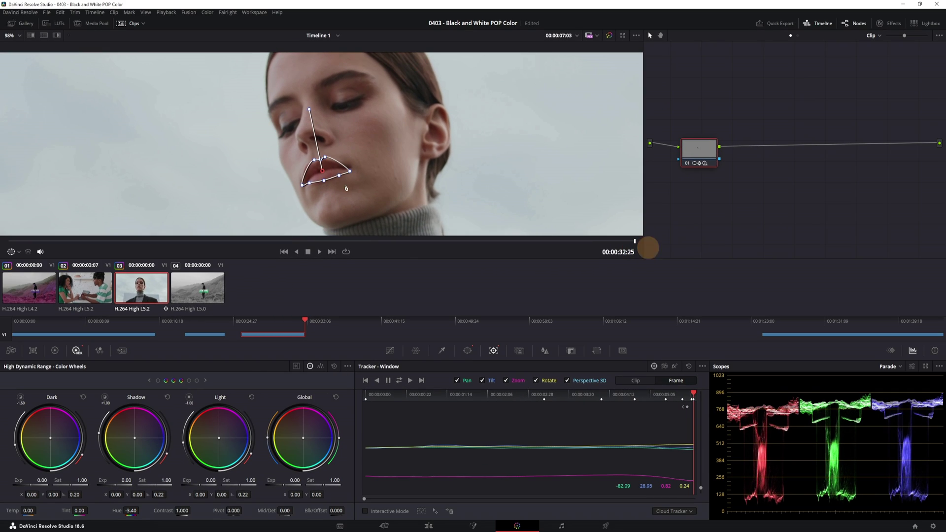
Step: Turn the viewer overlay Off and drag the lips' Hue to -134.71
scroll(395, 176, up, 5)
scroll(417, 187, down, 6)
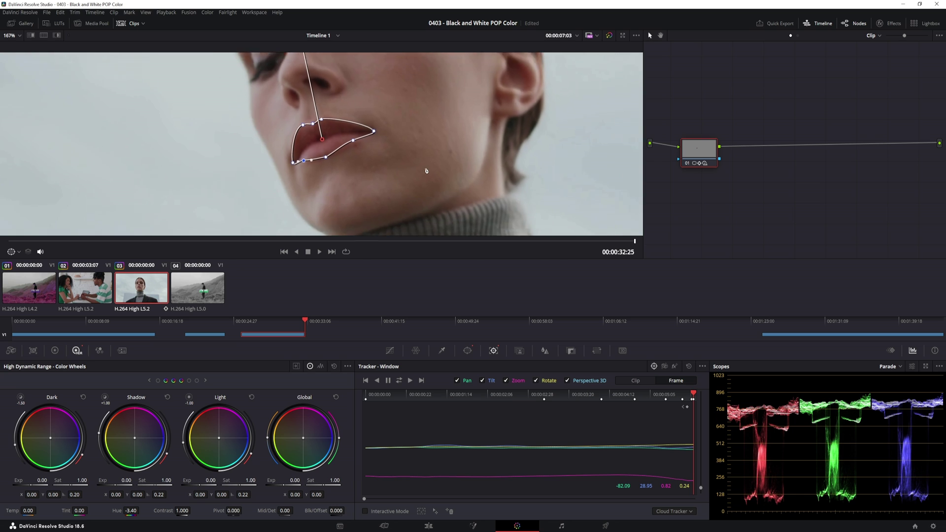
click(19, 253)
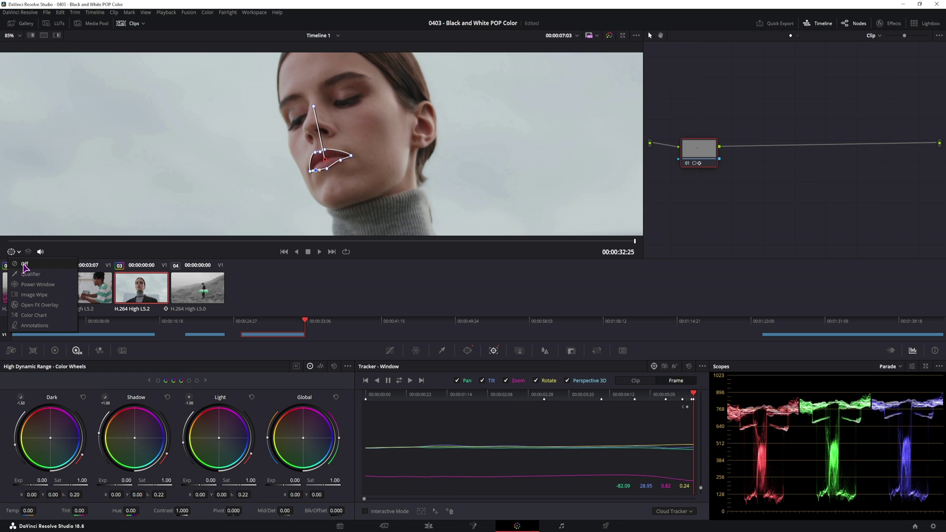
click(24, 265)
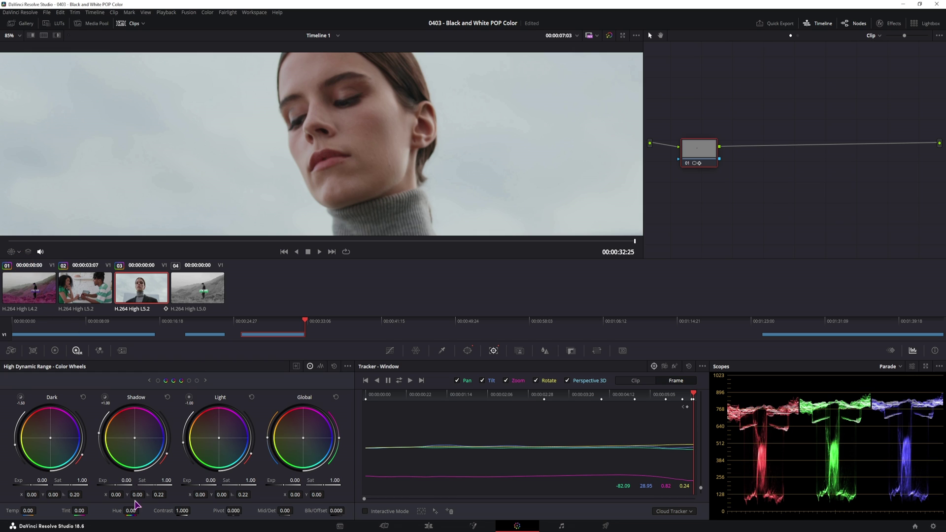
drag(126, 512, 429, 278)
Step: Soften the lip window's edge slightly in the Window palette
scroll(347, 186, up, 3)
scroll(347, 185, up, 4)
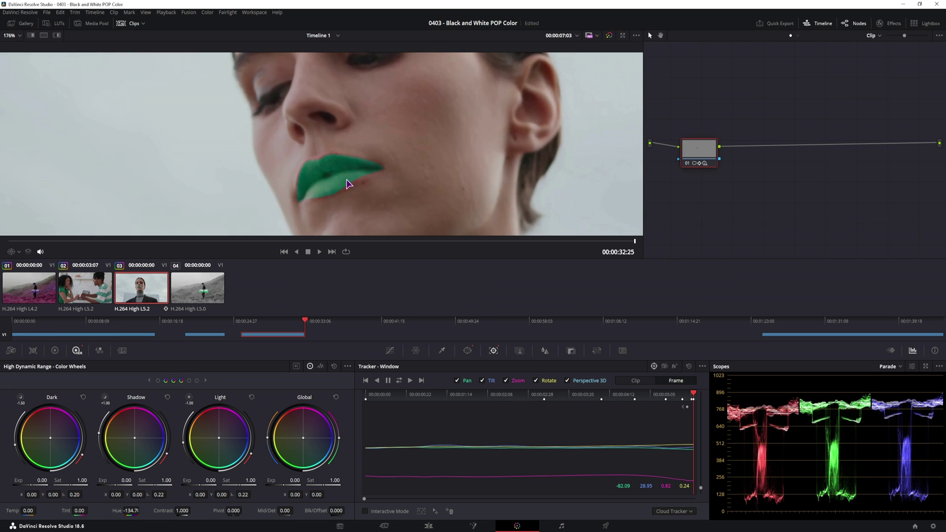
scroll(353, 181, up, 1)
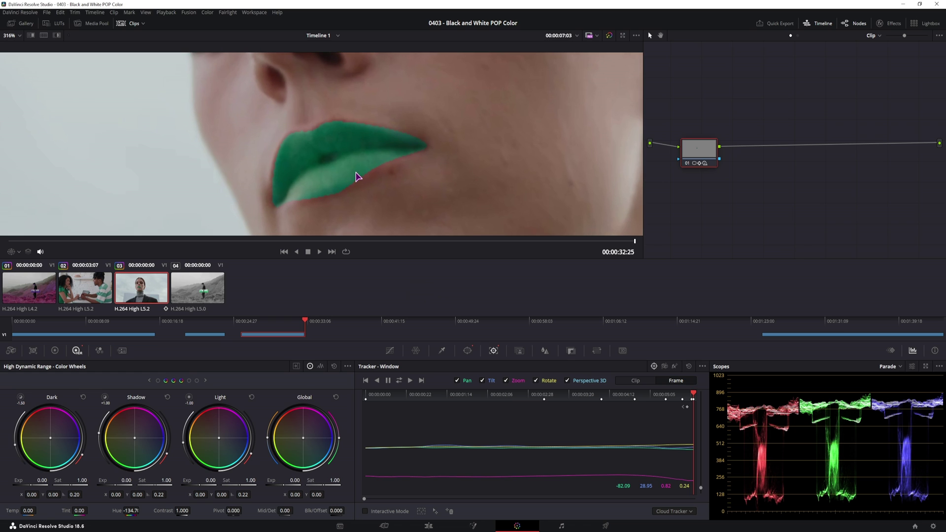
click(468, 351)
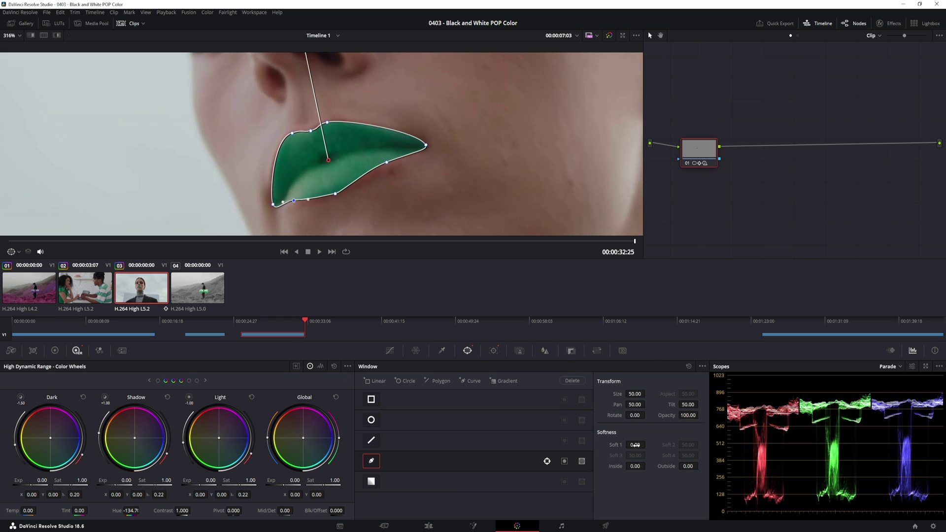
drag(636, 445, 700, 466)
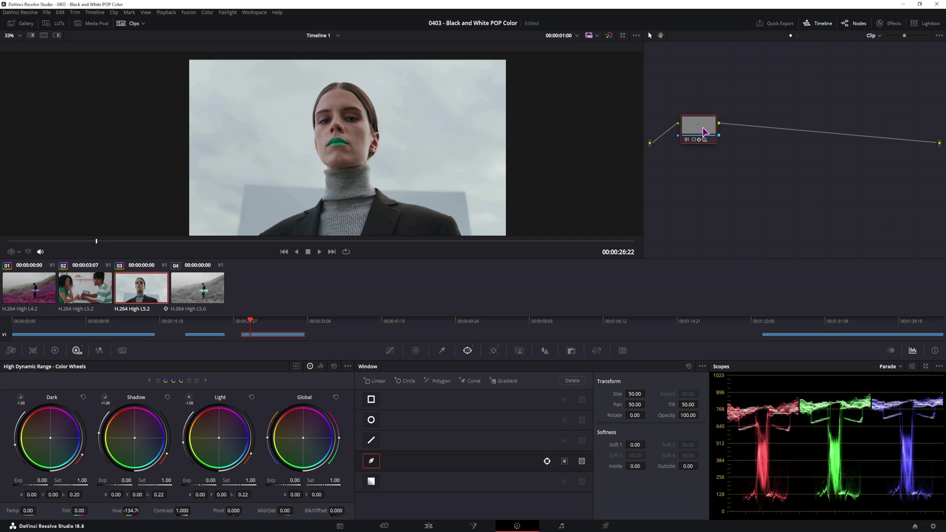
Step: Add a parallel node with Saturation 0, undoing an accidental Shadows/Highlights change
key(alt+p)
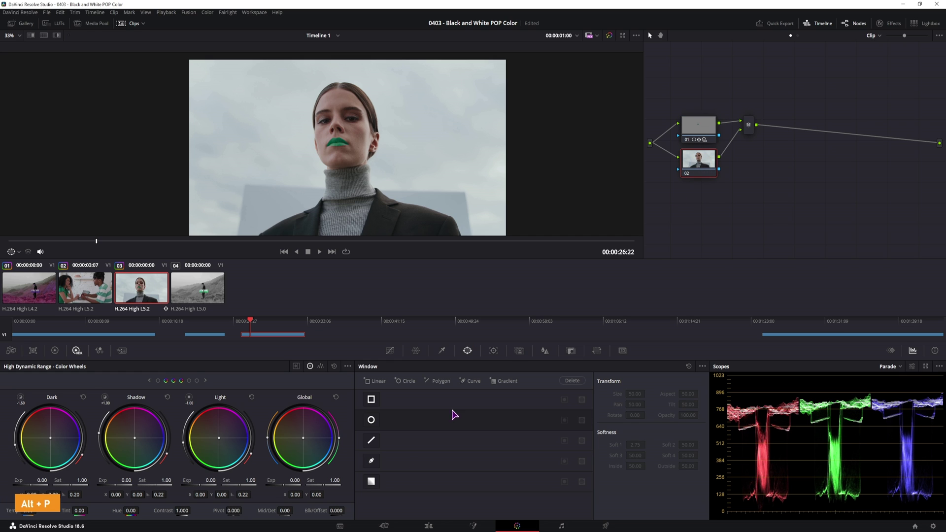
click(55, 351)
drag(222, 513, 52, 512)
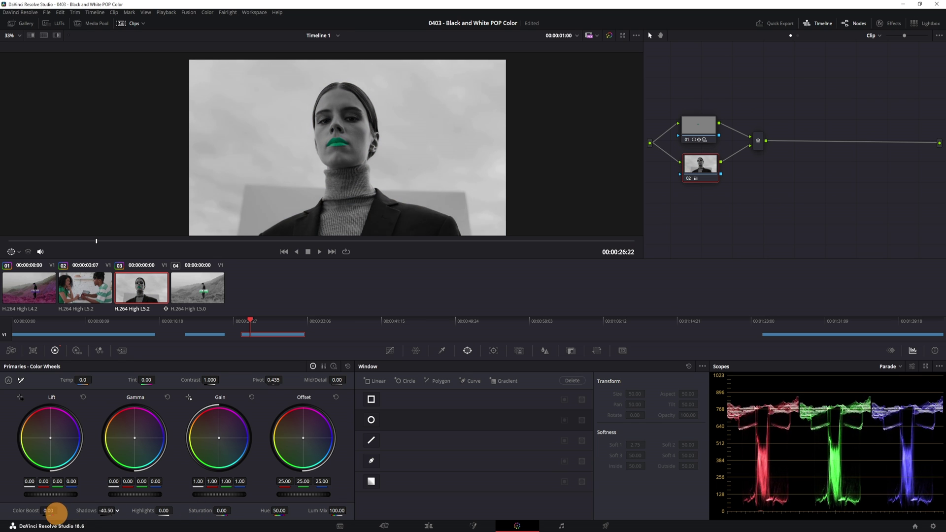
mouse_move(142, 510)
mouse_down()
mouse_move(107, 510)
mouse_move(143, 512)
mouse_up()
key(ctrl+z)
Step: Add serial node 03 after lip node 01 and select it
click(700, 129)
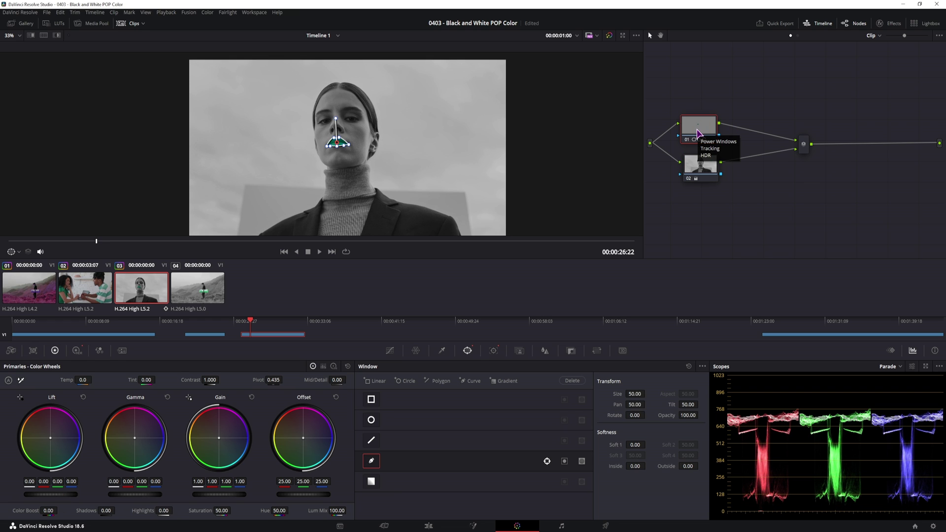
key(alt+s)
click(823, 147)
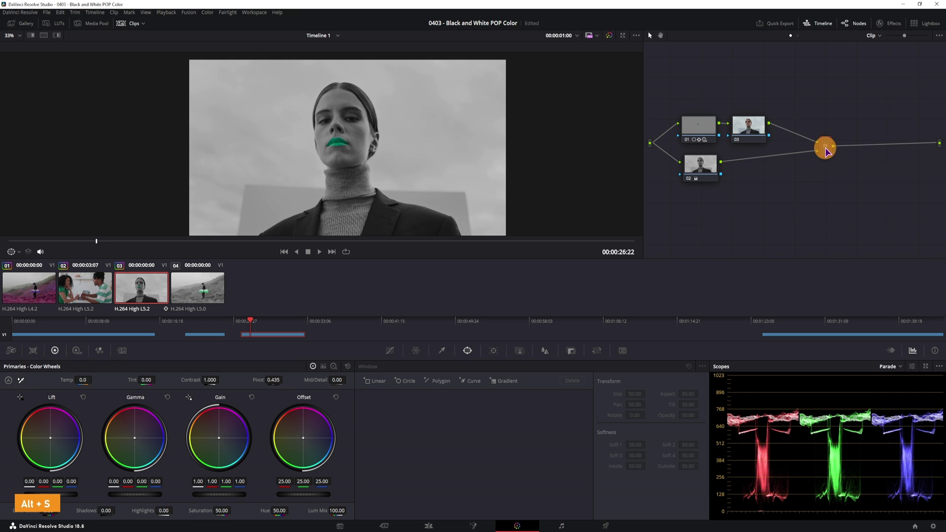
click(710, 132)
right_click(709, 139)
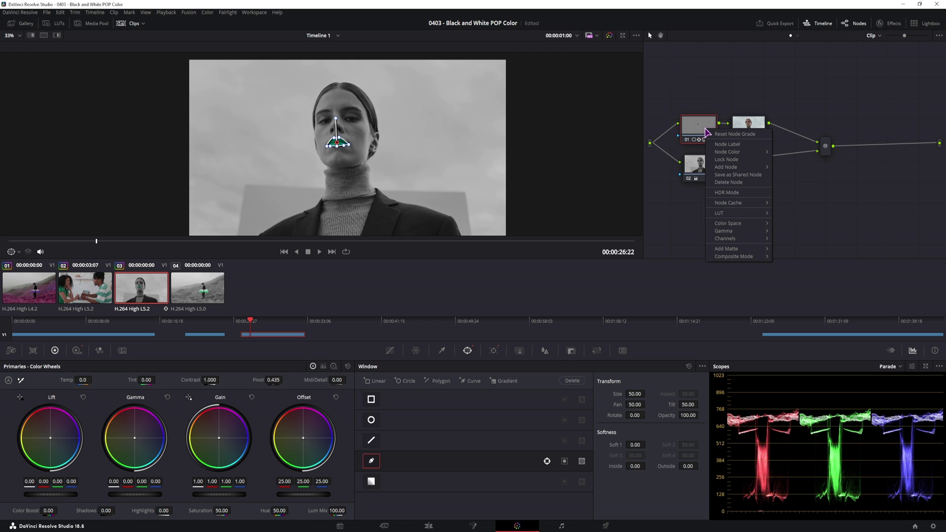
mouse_move(759, 167)
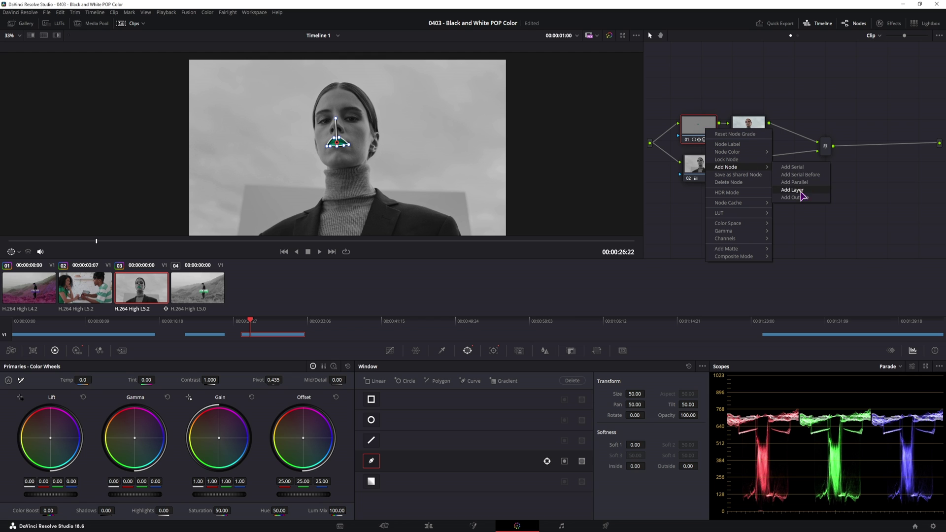
click(832, 117)
click(762, 131)
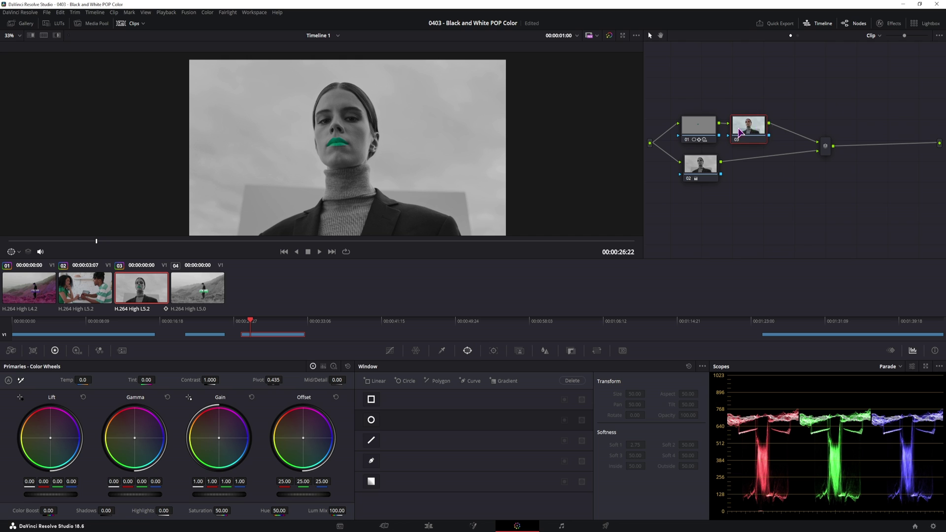
Step: Apply Glow to node 03 and tune its Shine Threshold and Spread
click(893, 23)
drag(822, 80, 728, 145)
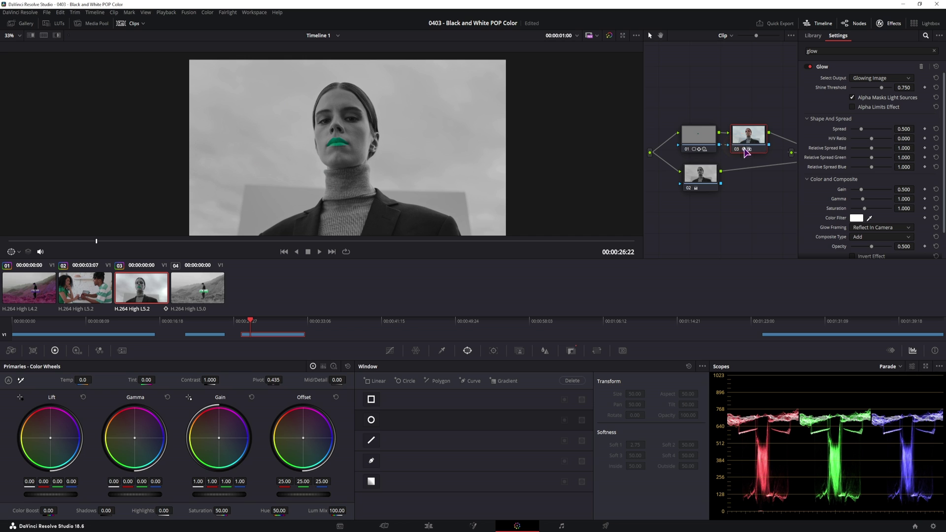
drag(882, 87, 855, 84)
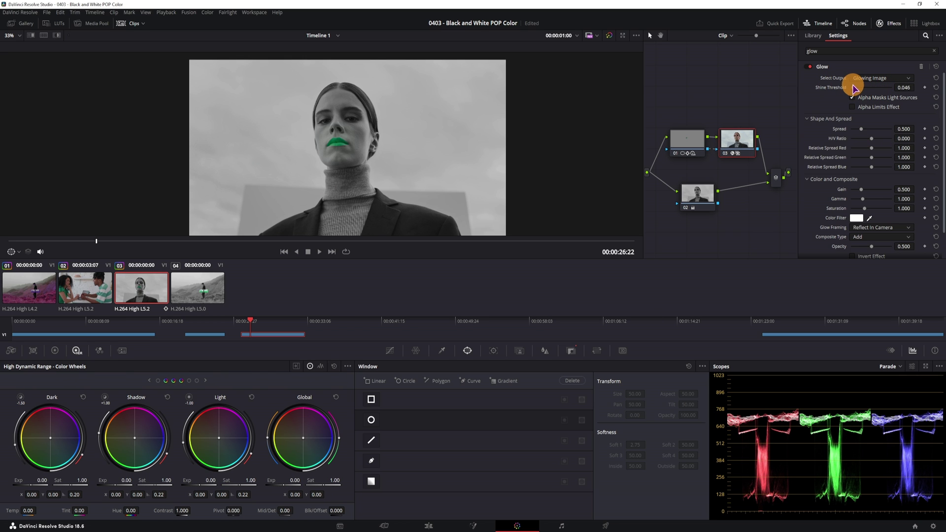
drag(862, 129, 855, 123)
drag(858, 88, 863, 89)
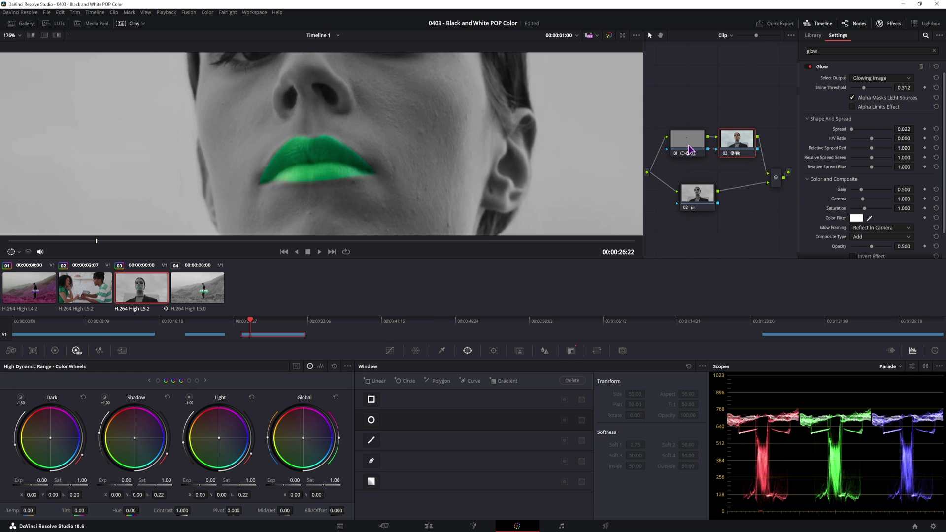
Step: Set node 01's lip window Soft 1 to 0.36 and Inside/Outside to 0.10
click(689, 147)
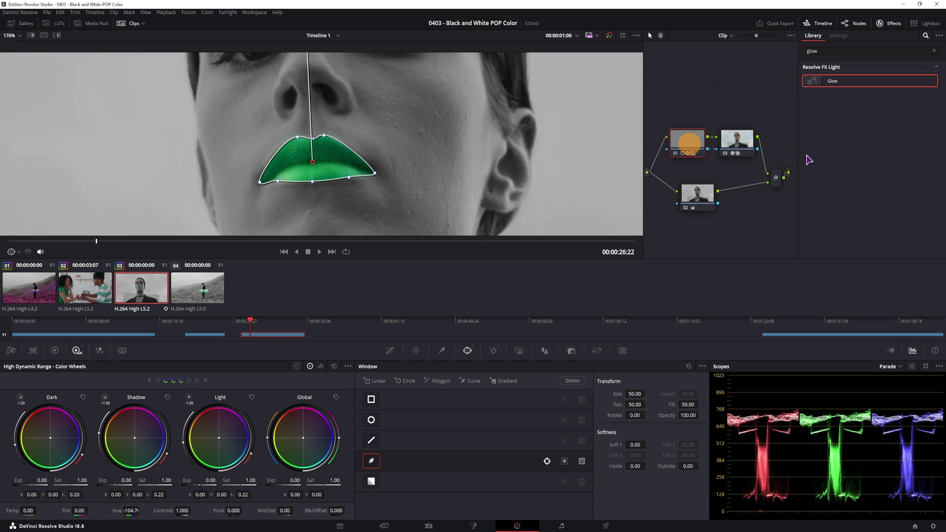
drag(635, 445, 637, 446)
drag(642, 466, 694, 469)
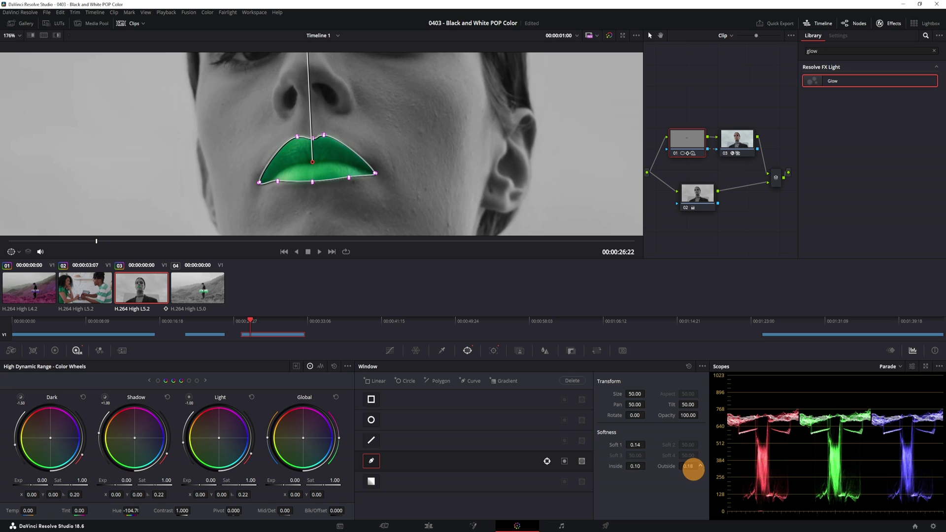
key(shift+z)
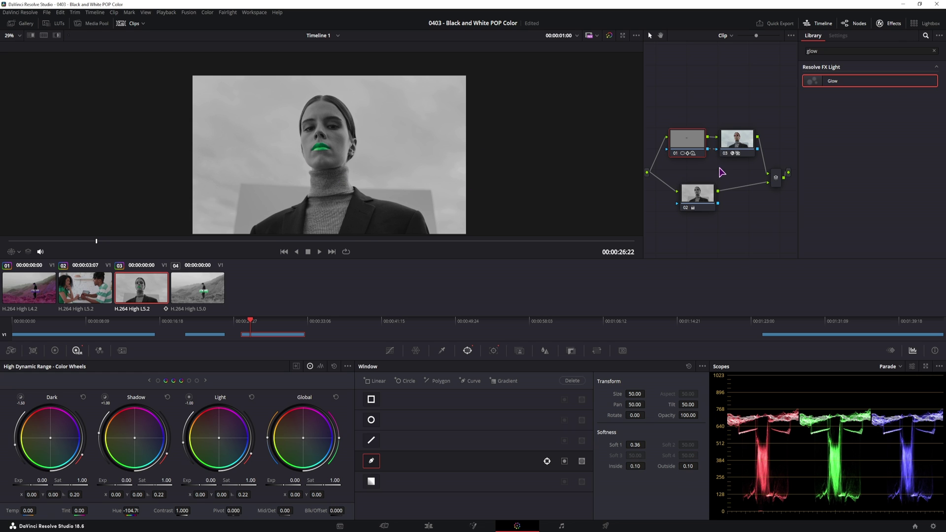
Step: Set the lips' Hue to -180 and raise the glow's Shine Threshold slightly
click(693, 142)
drag(133, 512, 271, 275)
drag(833, 81, 736, 140)
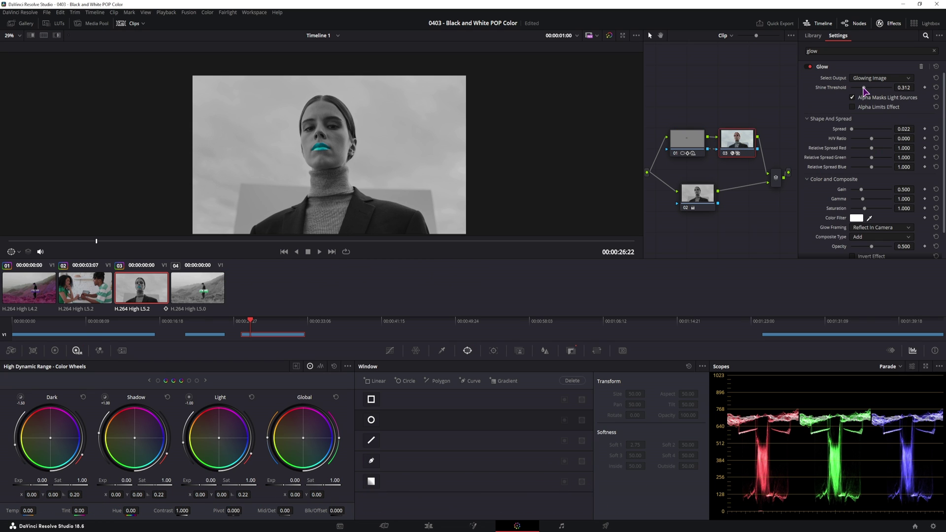
drag(863, 87, 868, 90)
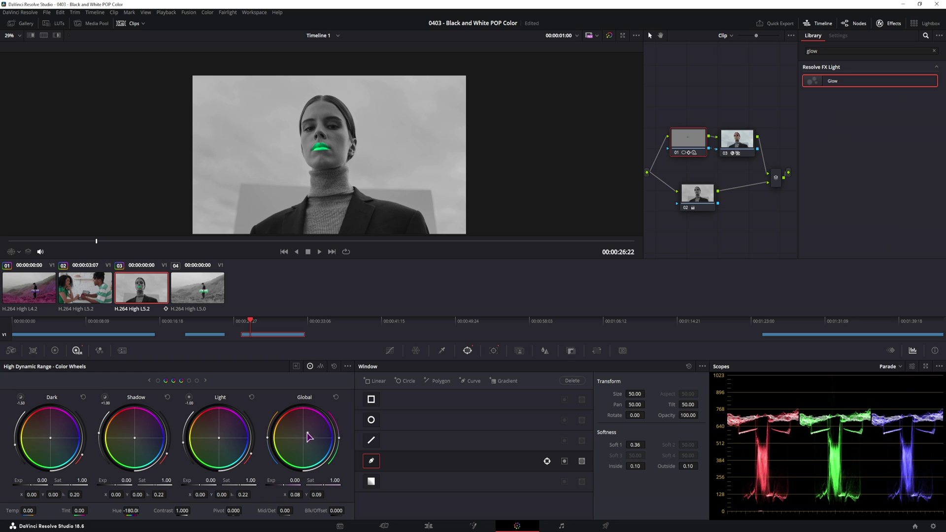
mouse_move(310, 376)
mouse_down()
mouse_move(207, 420)
mouse_move(221, 416)
mouse_move(242, 517)
mouse_move(454, 330)
mouse_move(196, 291)
mouse_move(426, 400)
mouse_move(483, 379)
mouse_up()
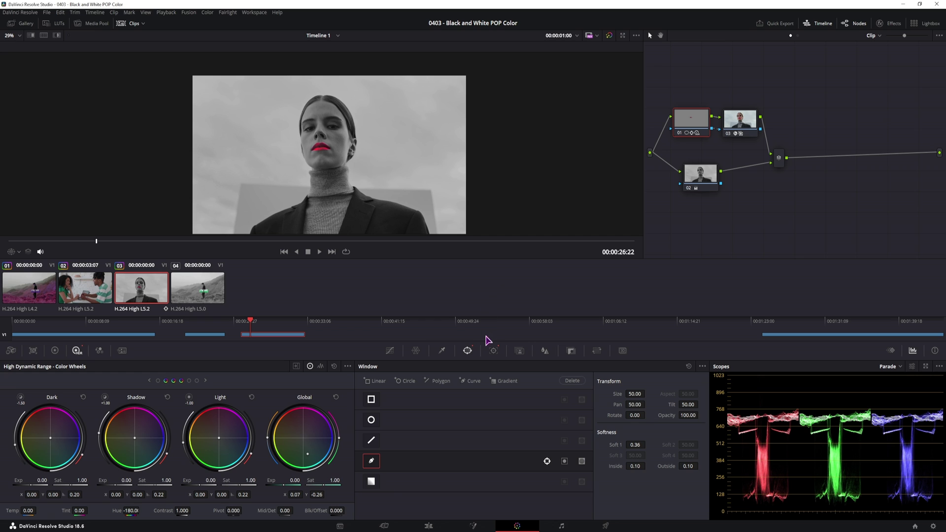
Step: Open the Magic Mask palette, then go back to the lip window's Window palette
click(520, 351)
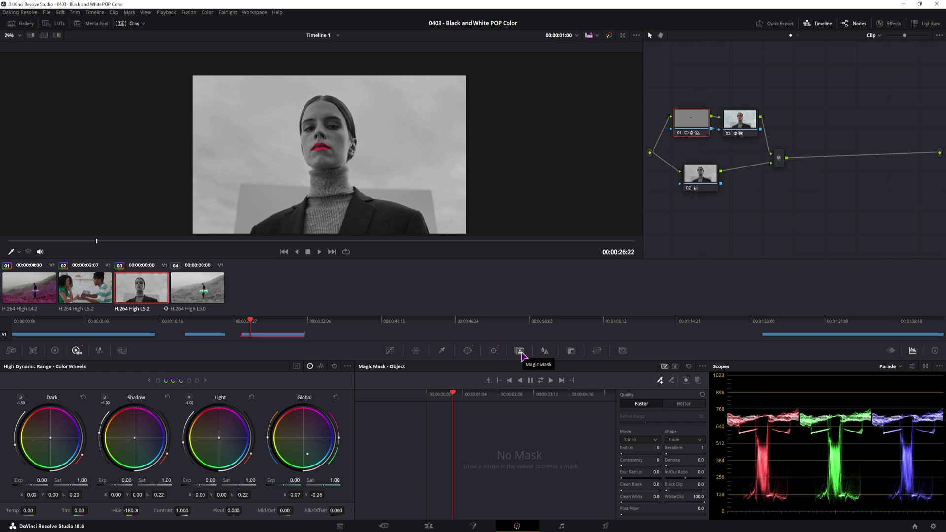
click(468, 350)
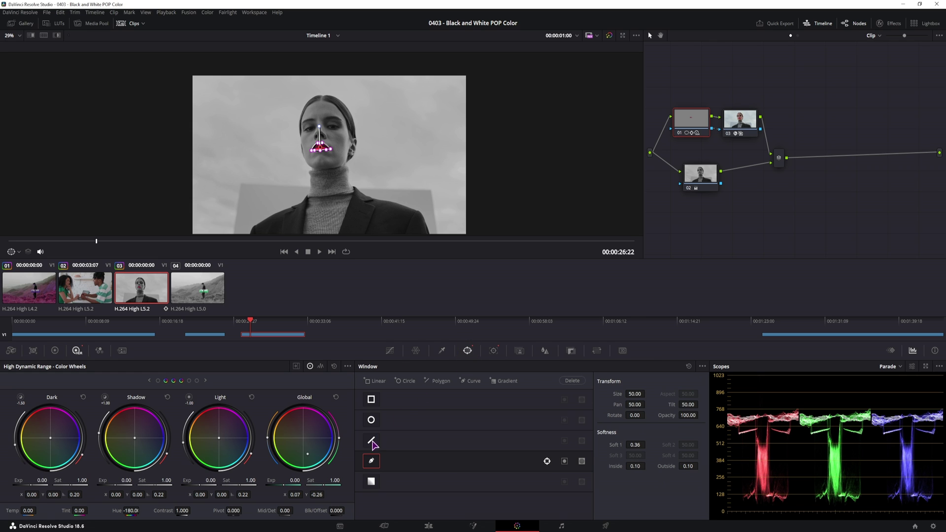